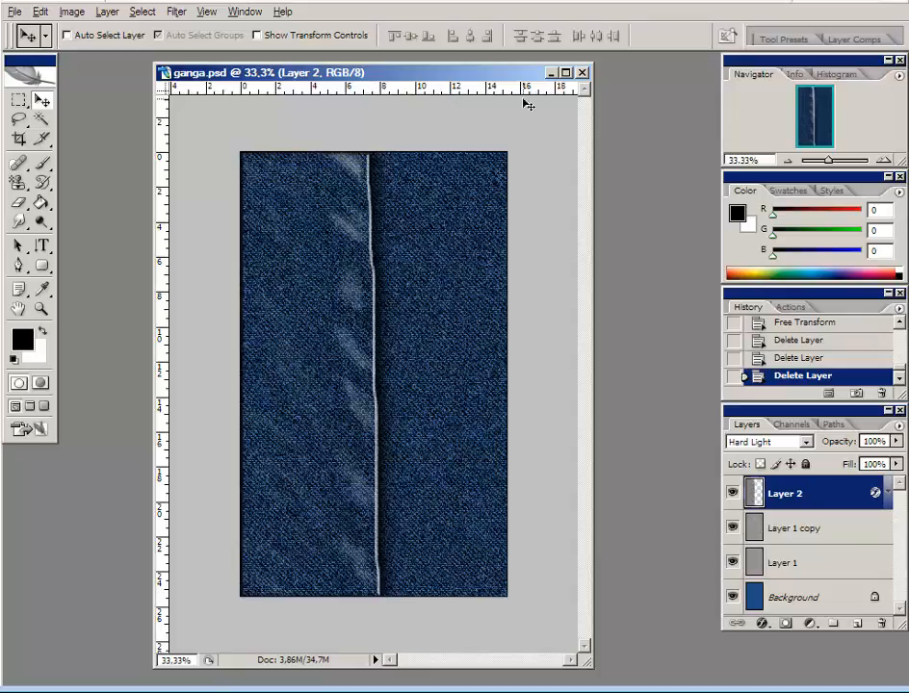
- Minimize ganga.psd and create a new 1 × 1 inch RGB document at 100 pixels/inch with a white background
click(552, 73)
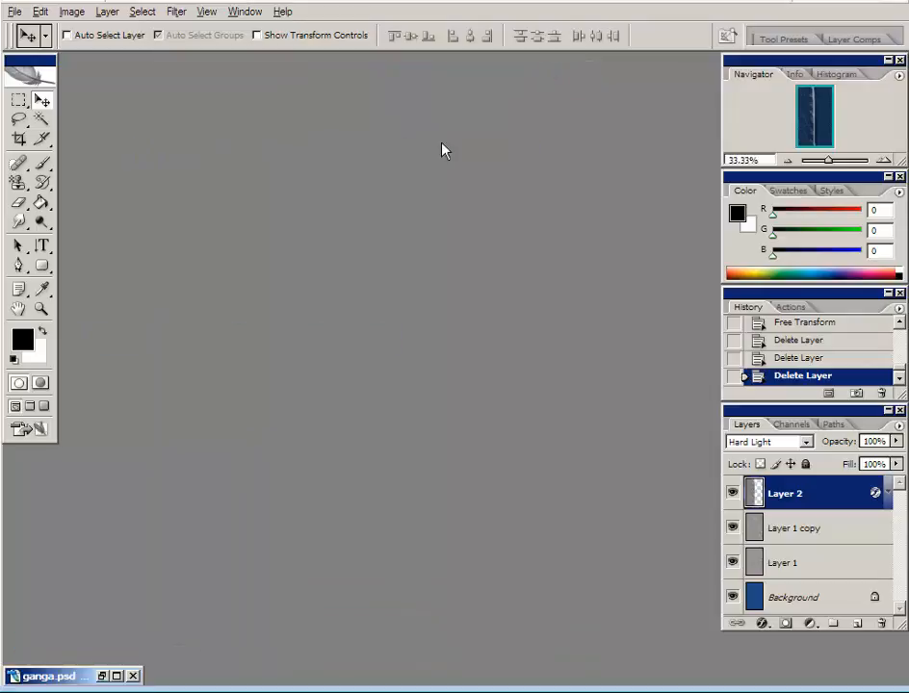
click(15, 12)
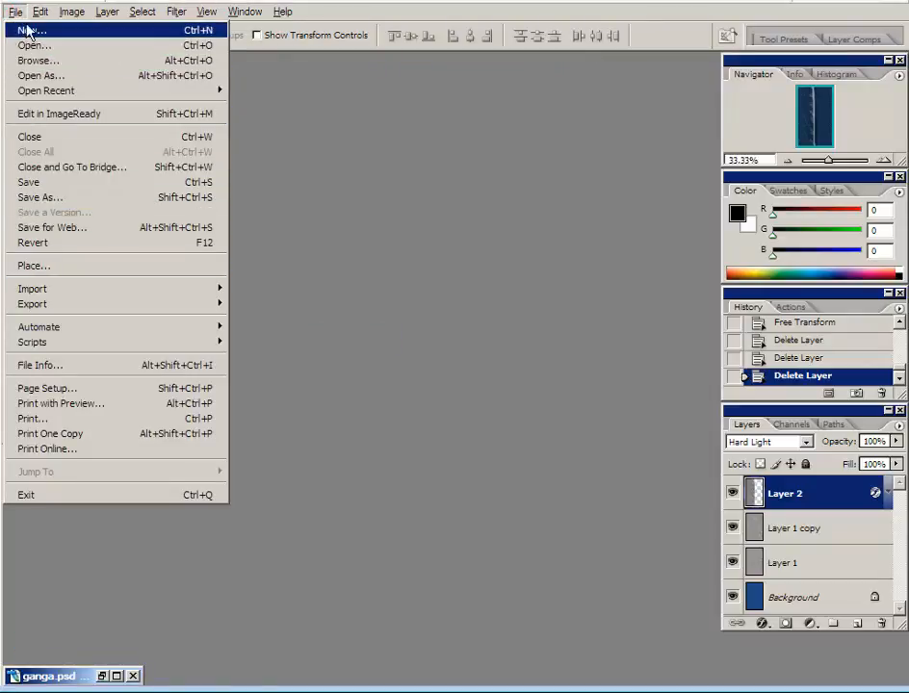
click(26, 31)
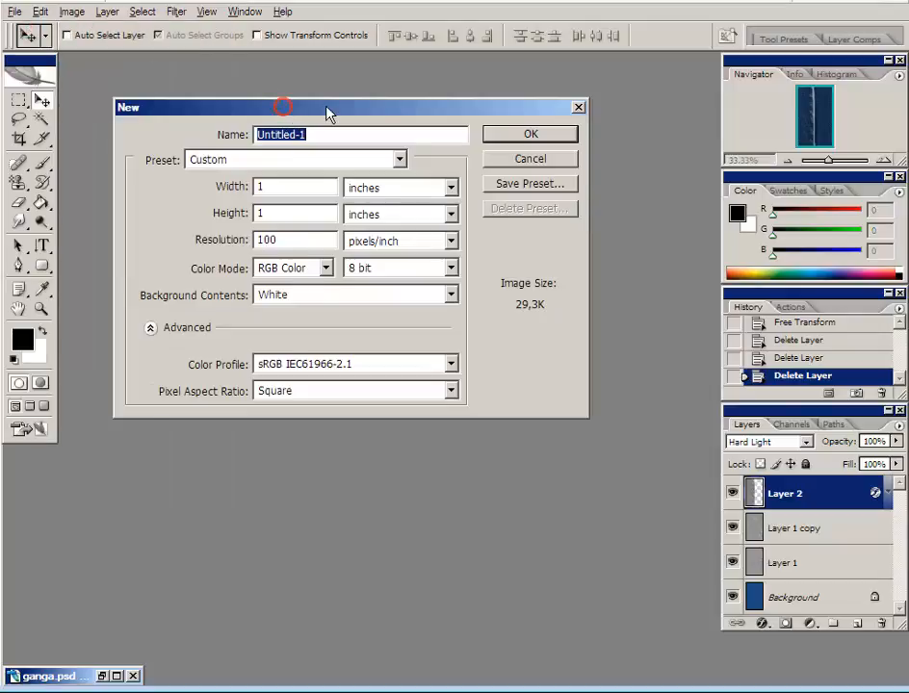
drag(328, 112, 371, 111)
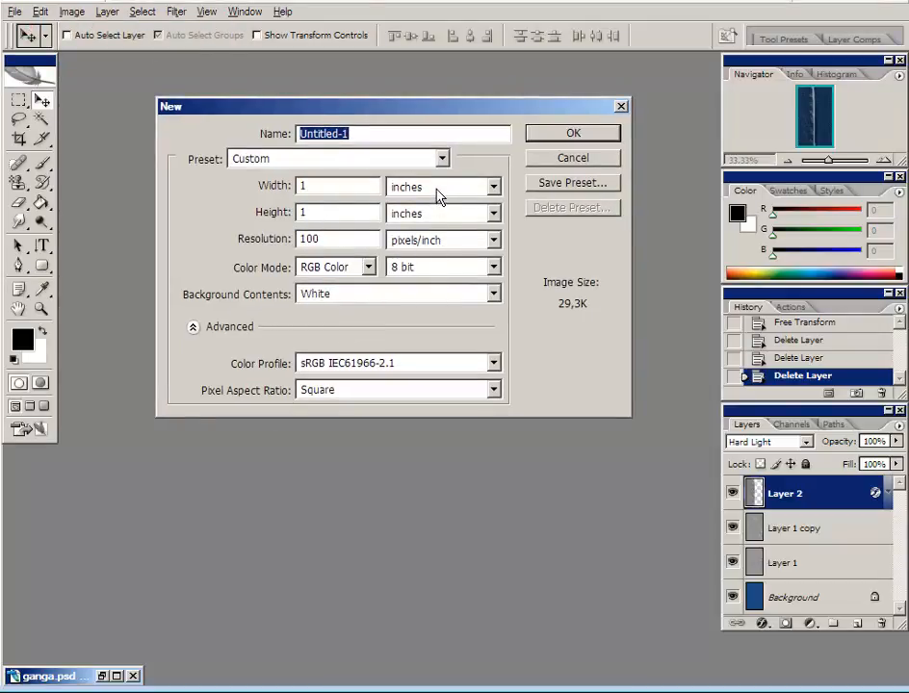
click(315, 211)
click(350, 240)
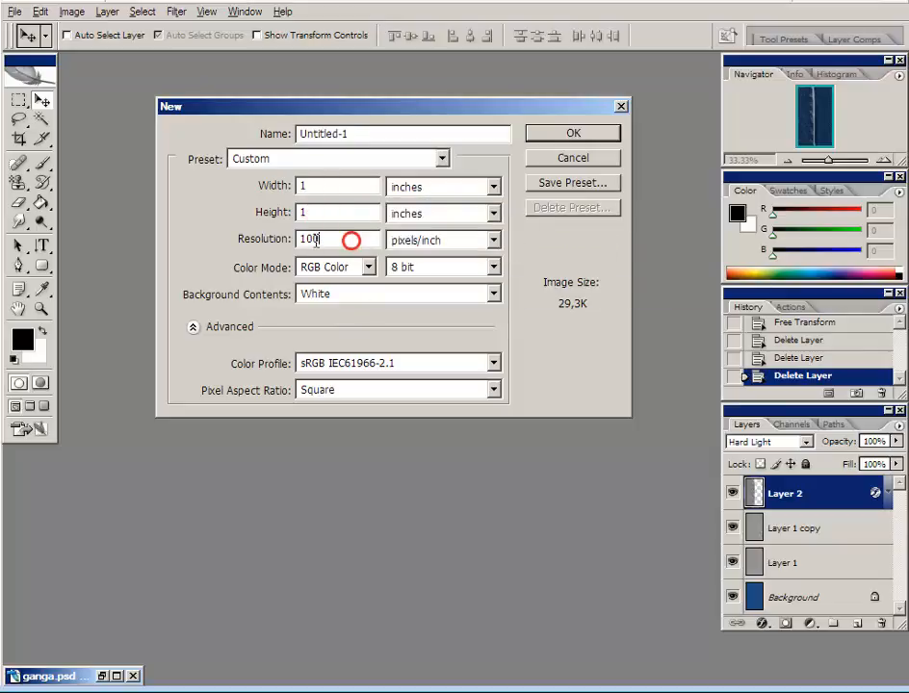
double_click(316, 241)
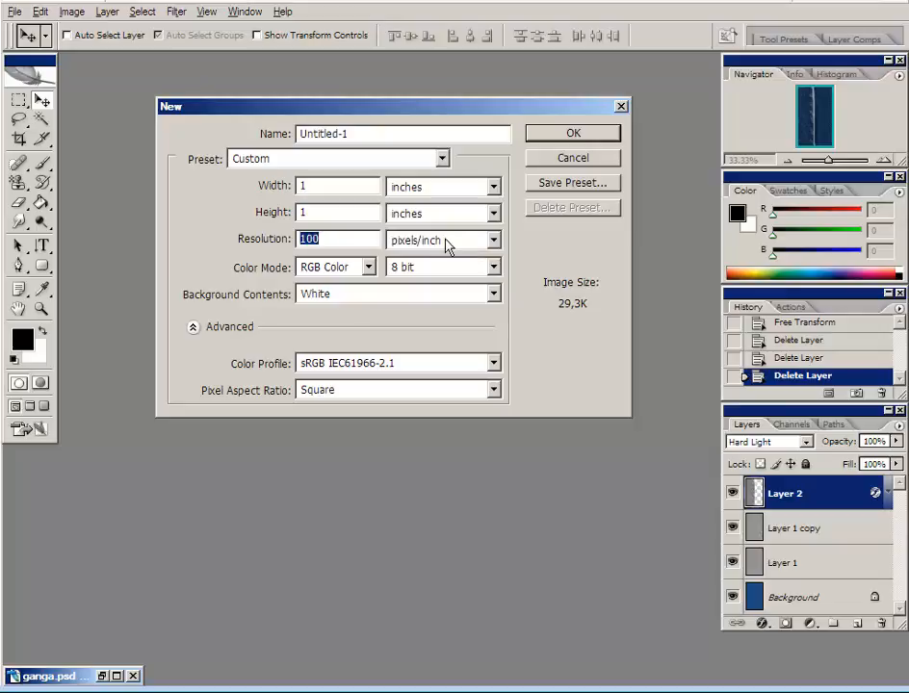
click(561, 134)
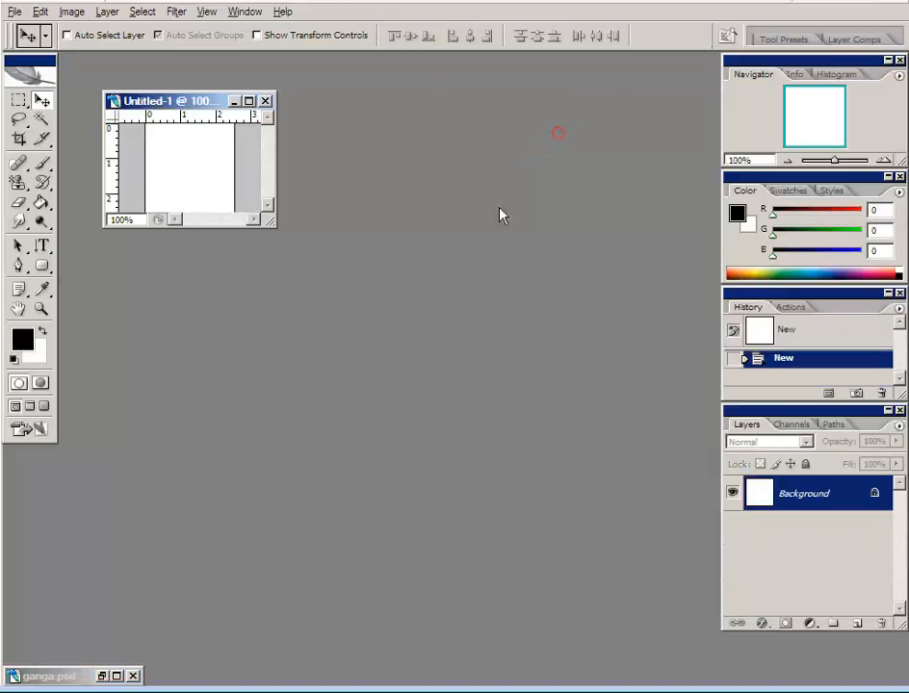
- On a new layer, draw a black filled-pixels rounded rectangle with 14 px radius, about 92 px wide, across the middle of the canvas
drag(201, 101, 301, 136)
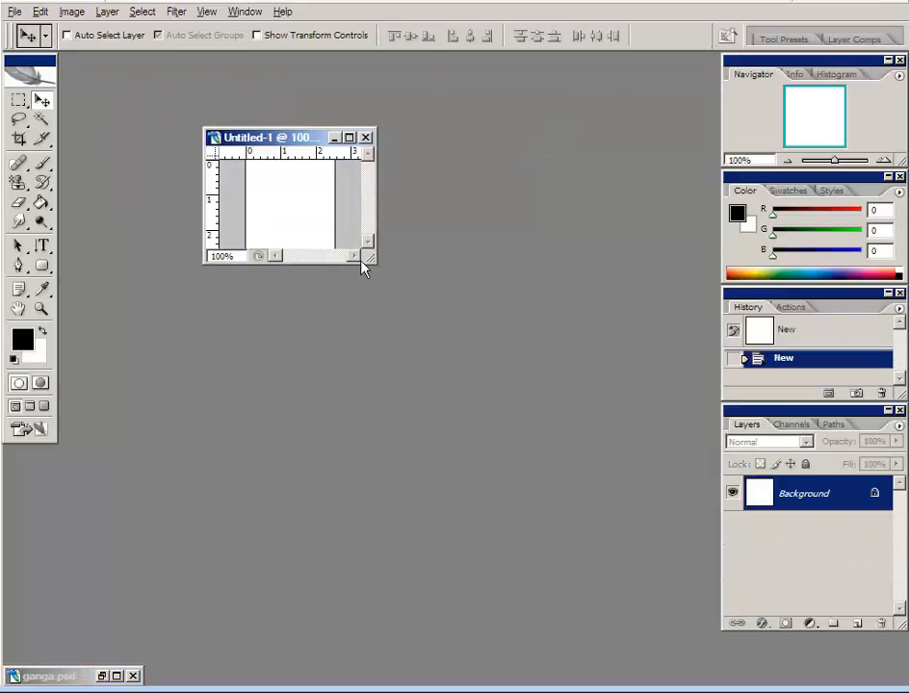
drag(374, 258, 414, 298)
drag(304, 139, 327, 140)
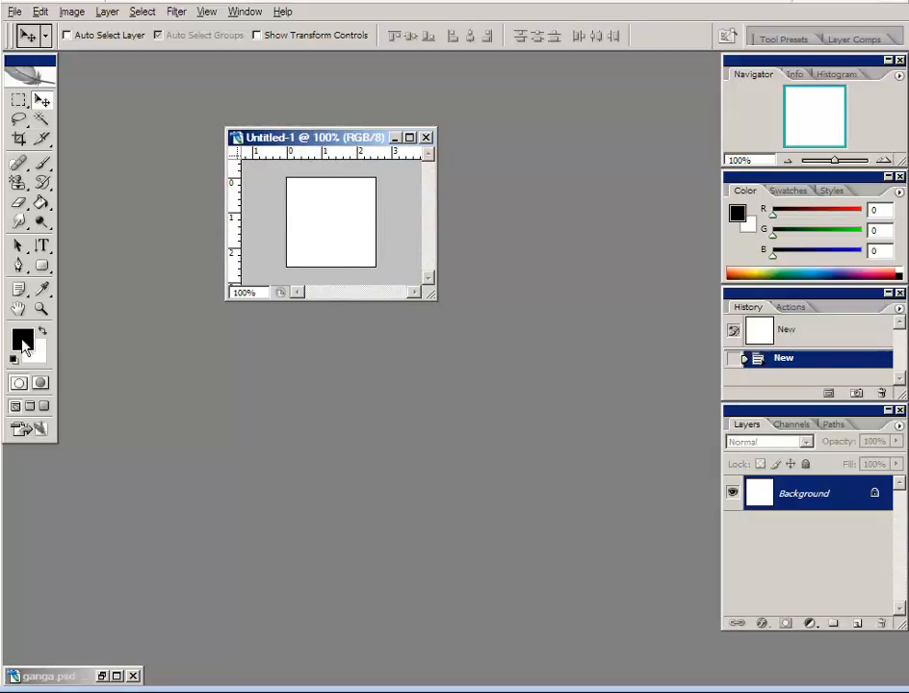
click(857, 625)
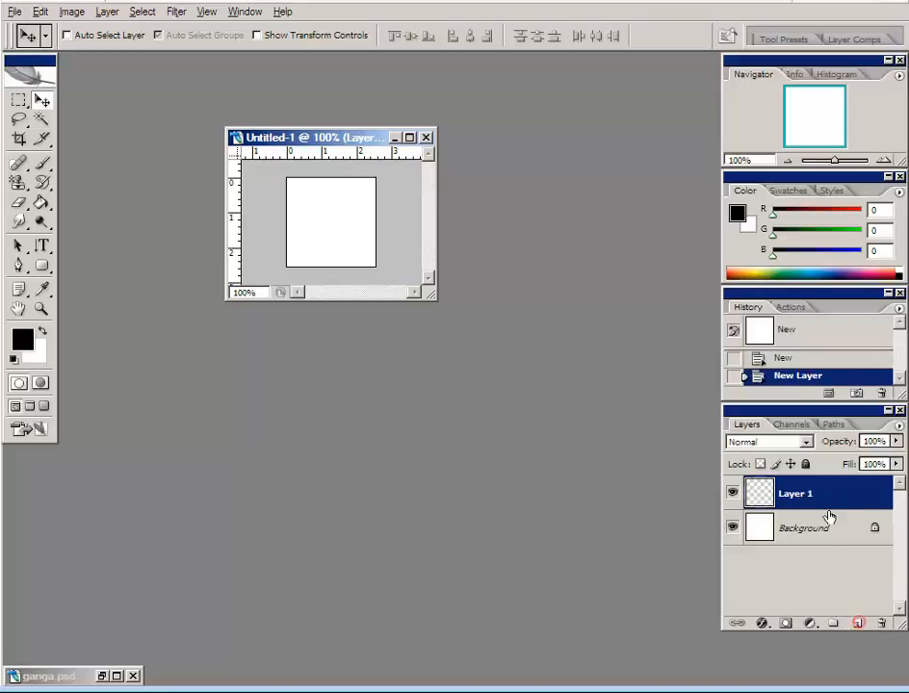
click(43, 266)
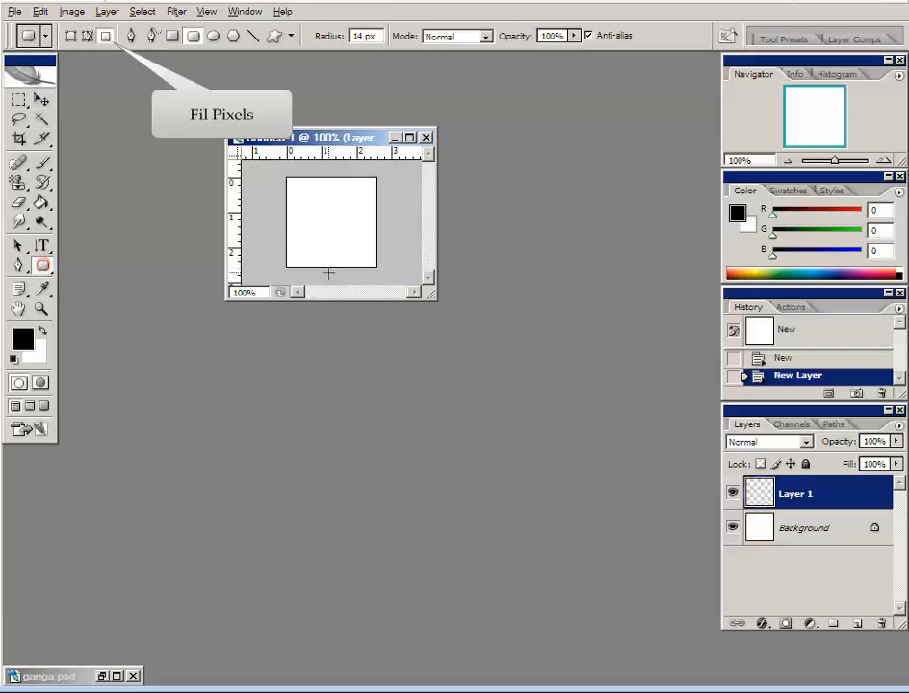
click(106, 39)
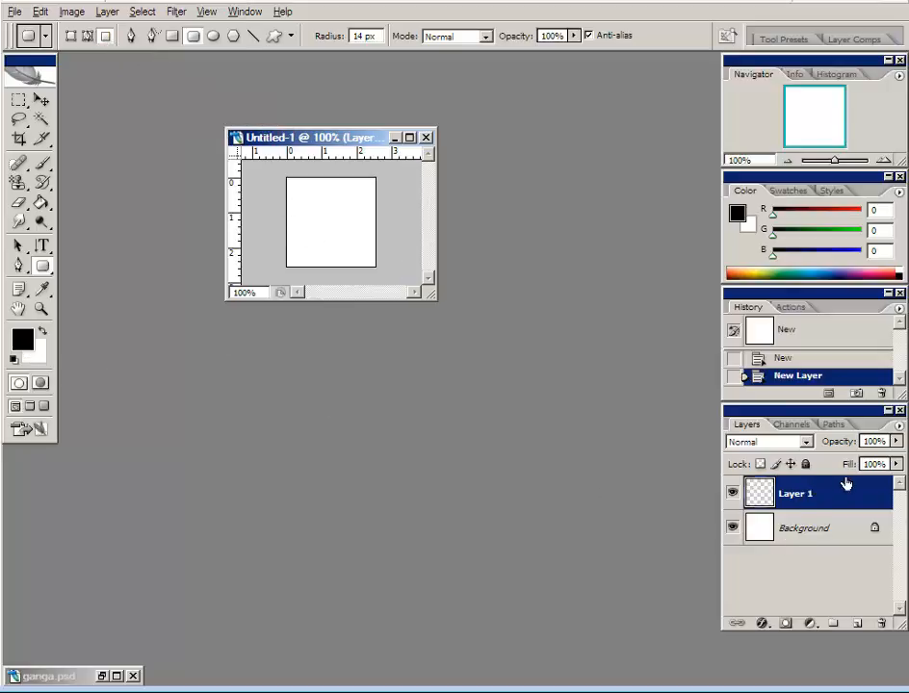
drag(290, 211, 371, 232)
- Load the rounded bar on Layer 1 as a selection and define it as a brush preset named LINHA COSER
click(40, 100)
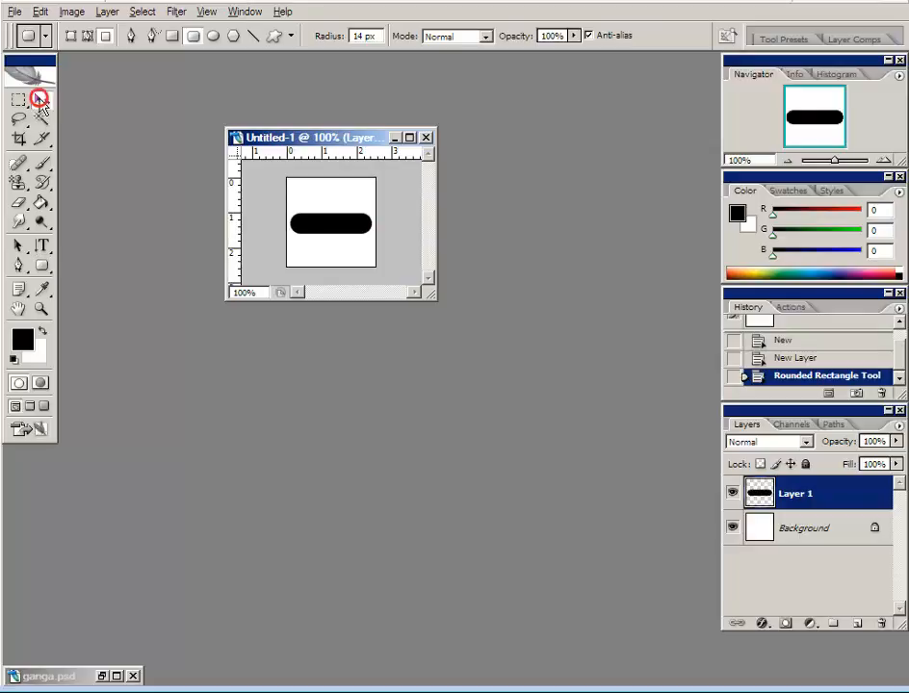
drag(335, 137, 382, 140)
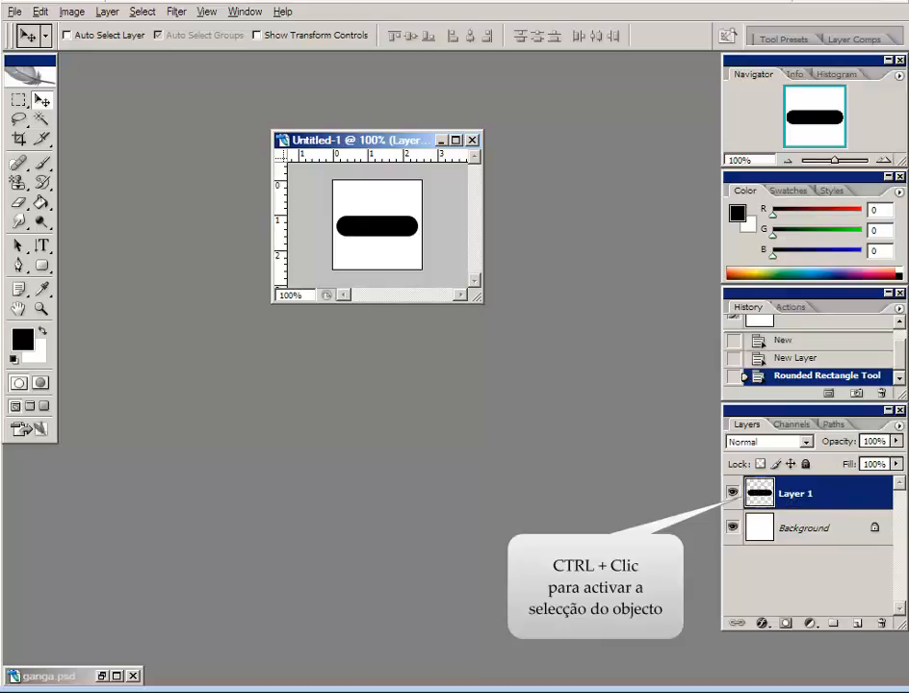
ctrl+click(758, 493)
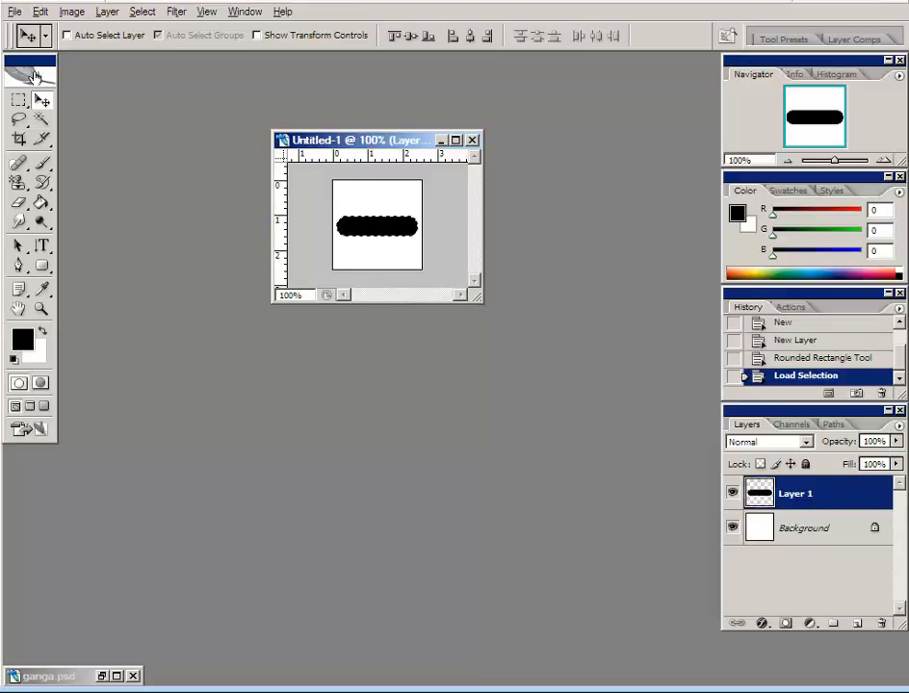
click(41, 11)
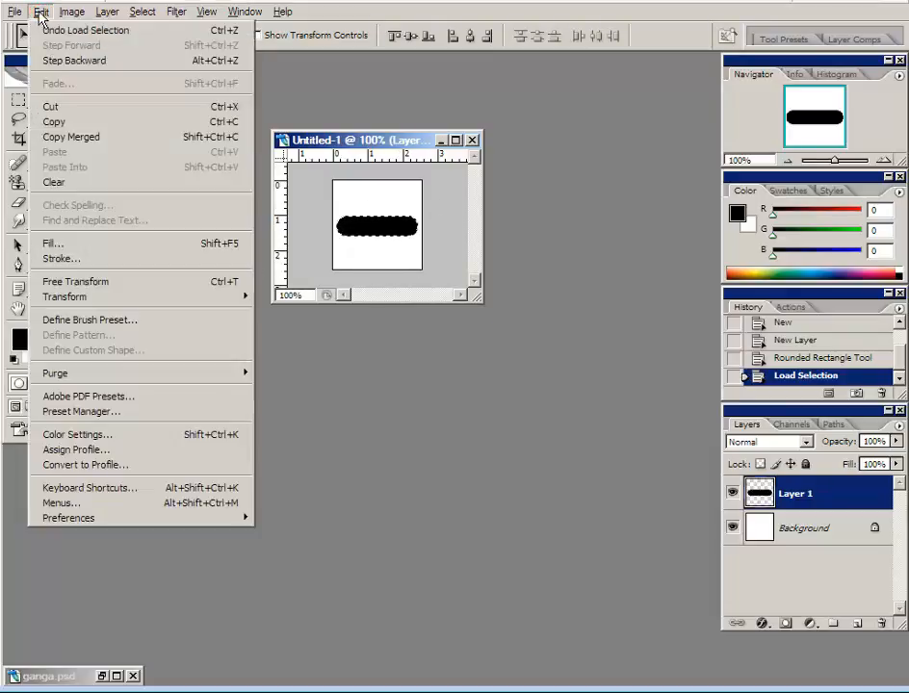
click(63, 320)
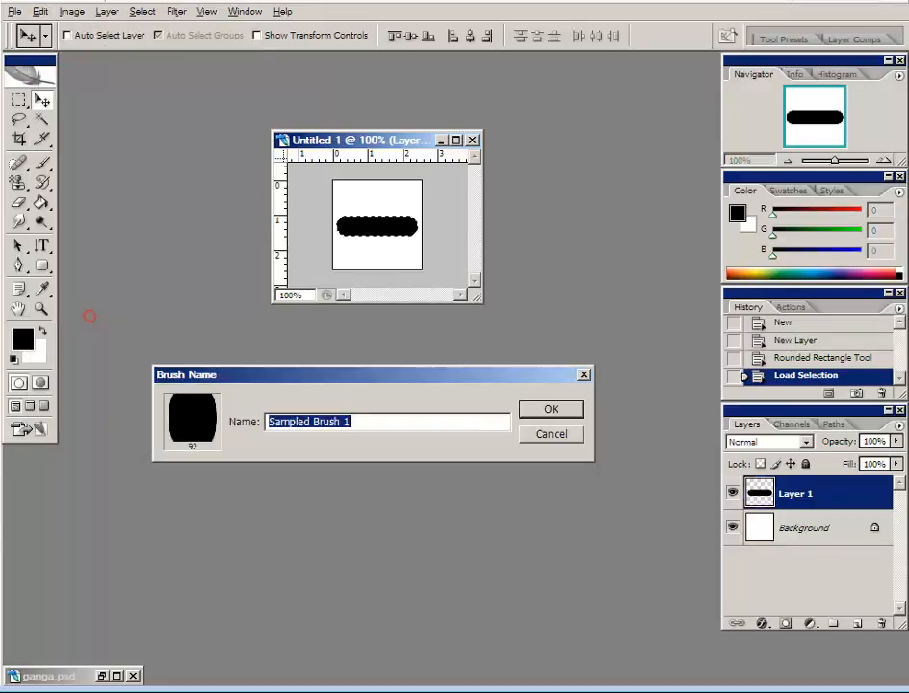
drag(351, 380, 383, 364)
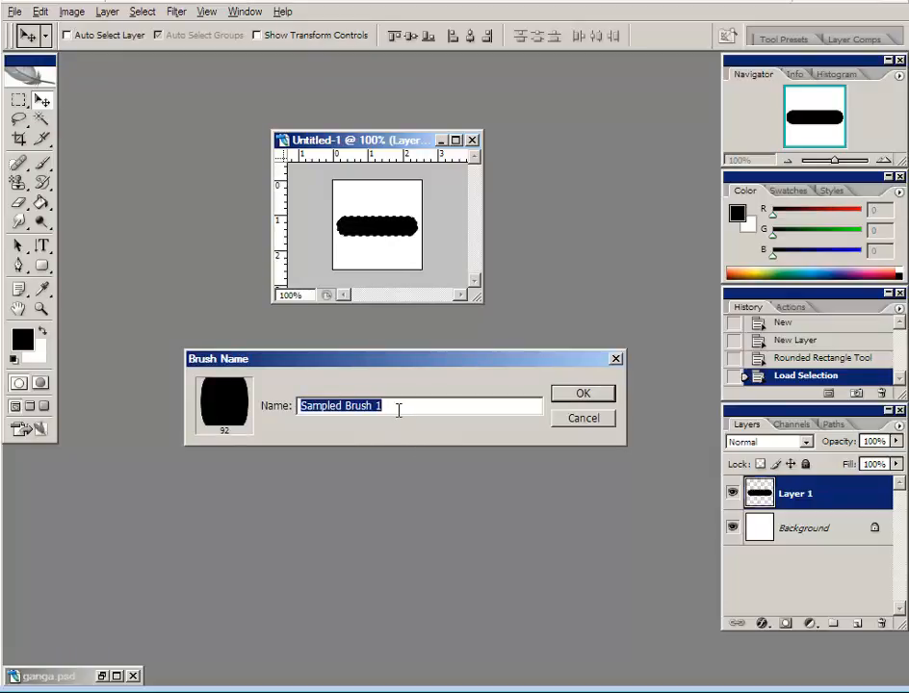
text(LINHA COSER)
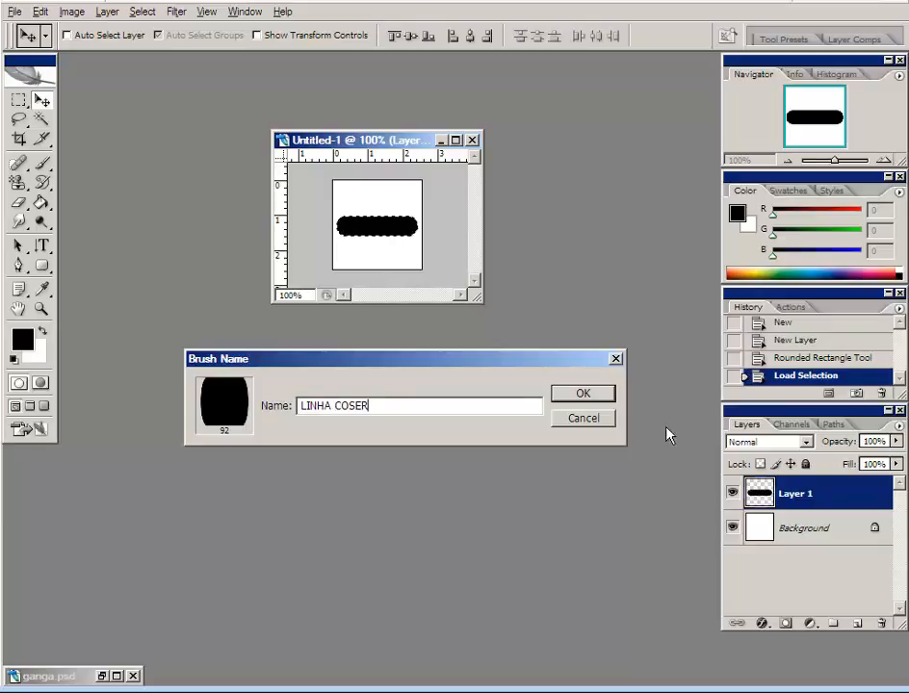
click(581, 395)
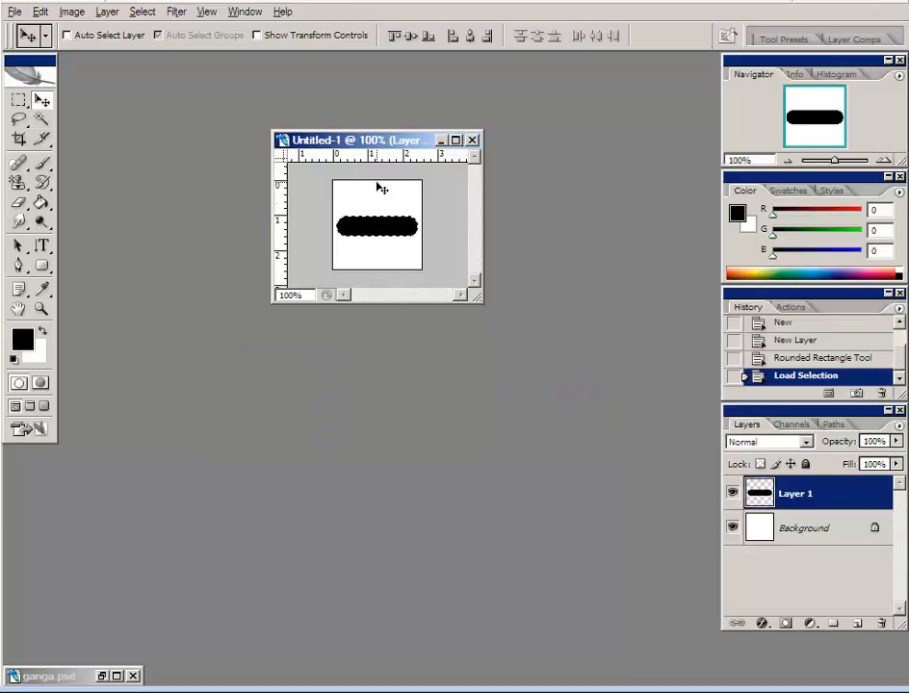
- Close the Untitled-1 document without saving and restore the ganga.psd window
drag(350, 140, 386, 146)
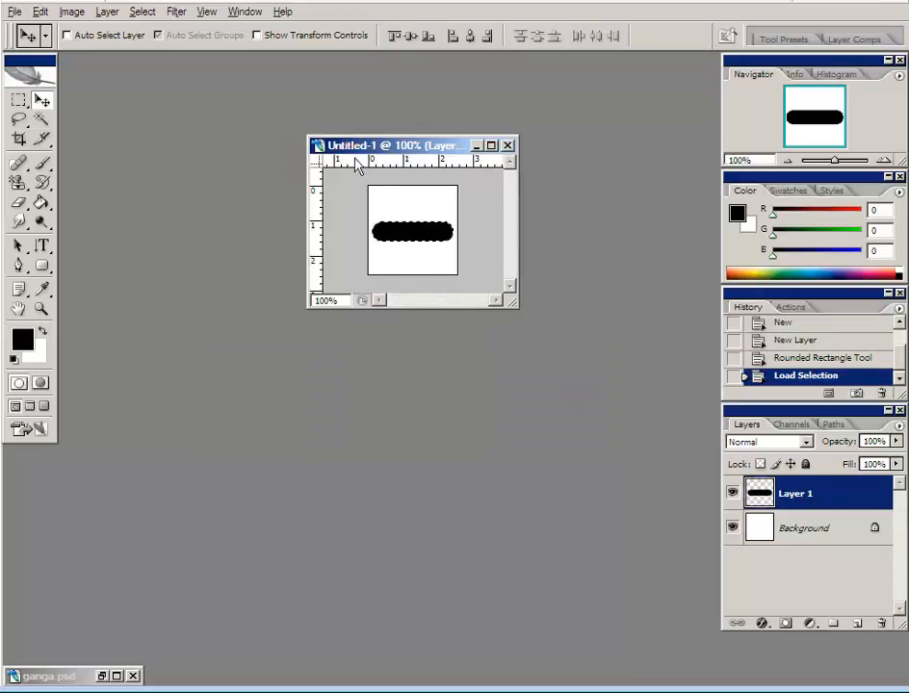
click(507, 146)
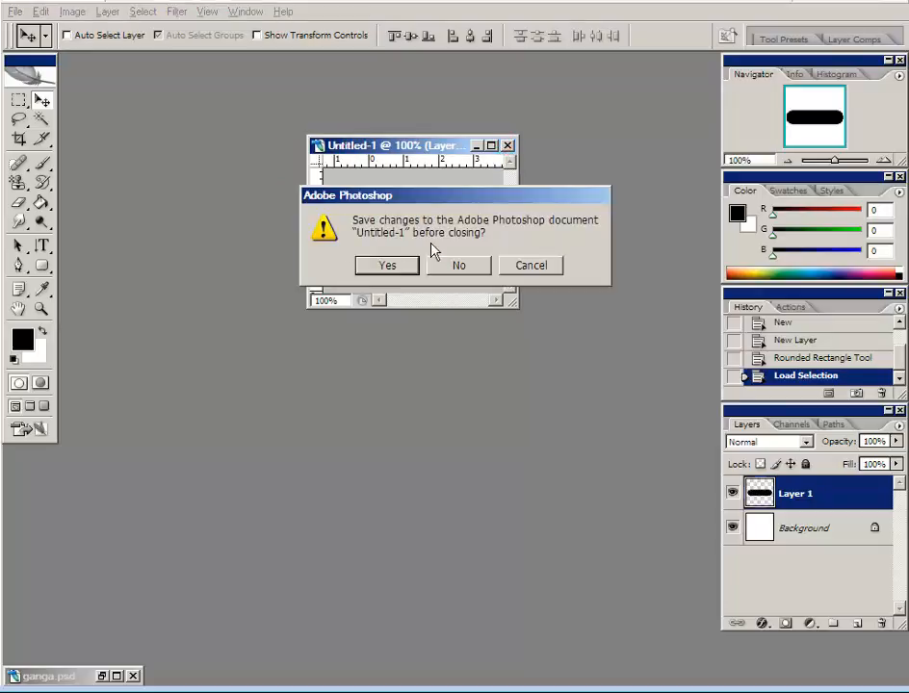
click(455, 267)
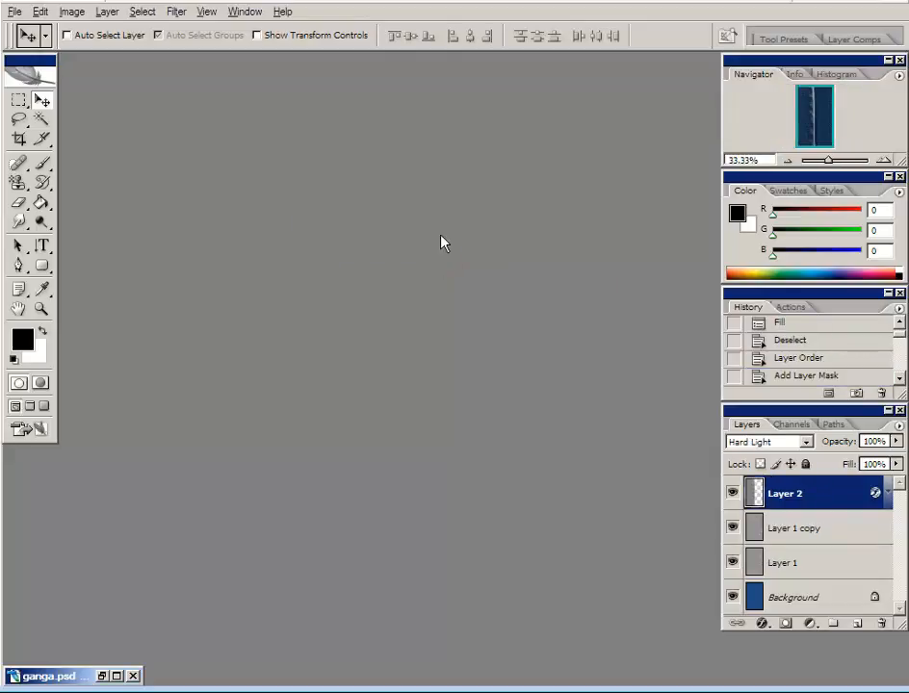
click(103, 675)
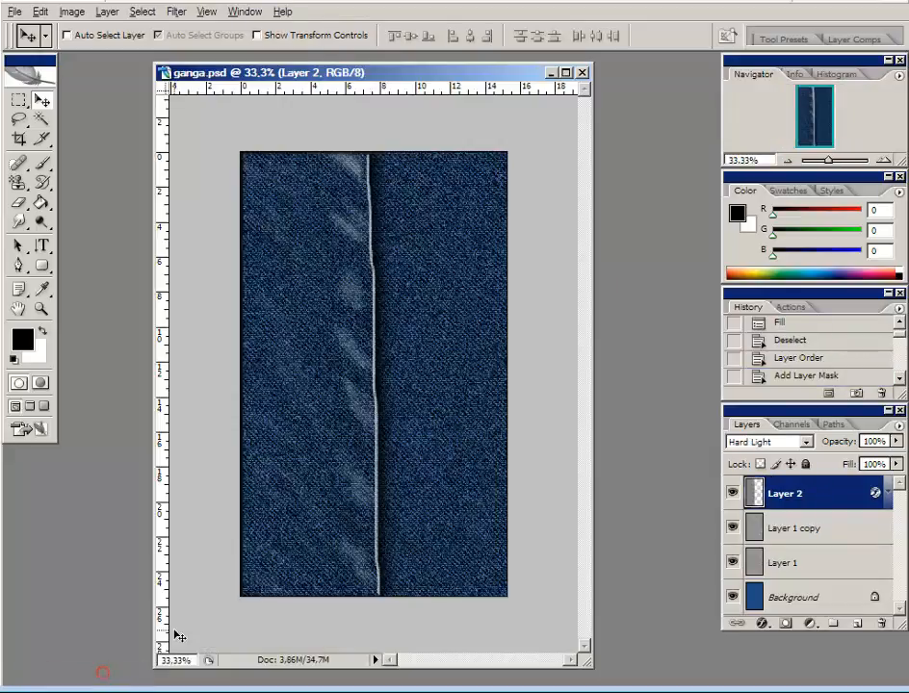
drag(391, 75, 419, 83)
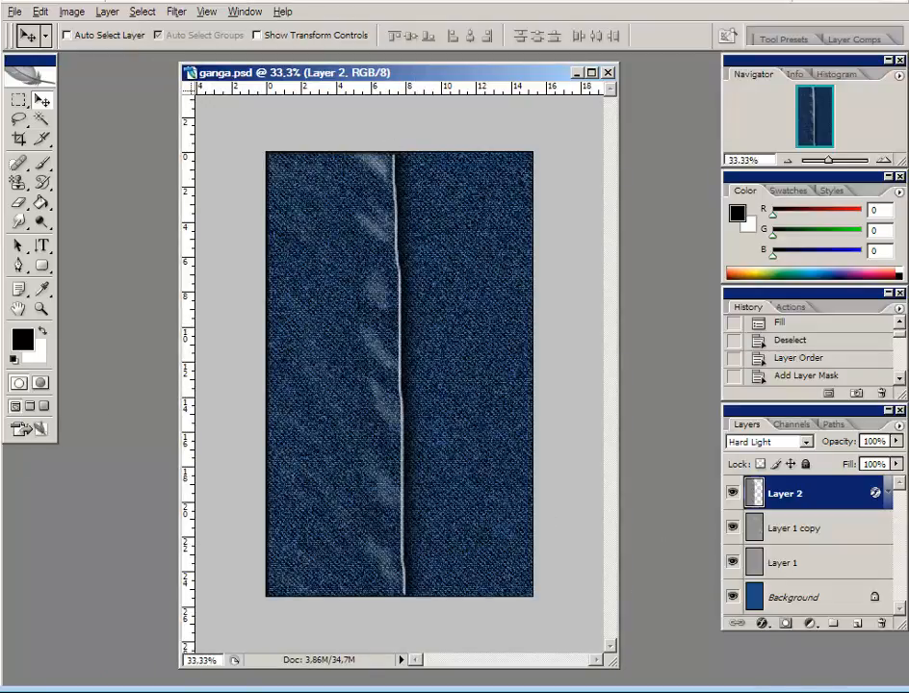
- Add a new layer above Layer 2 and name it LINHA
click(857, 624)
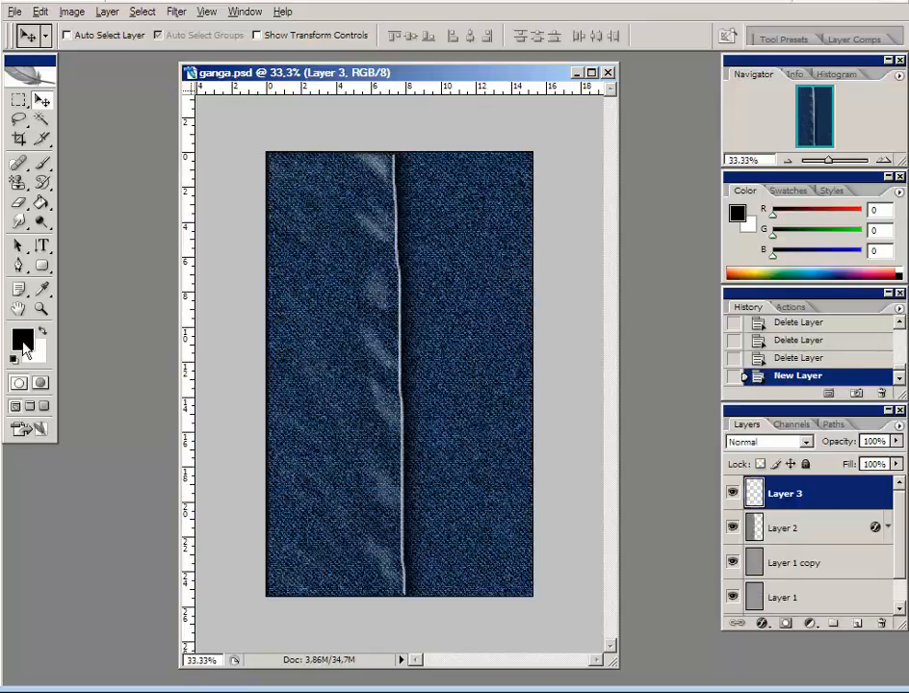
double_click(784, 493)
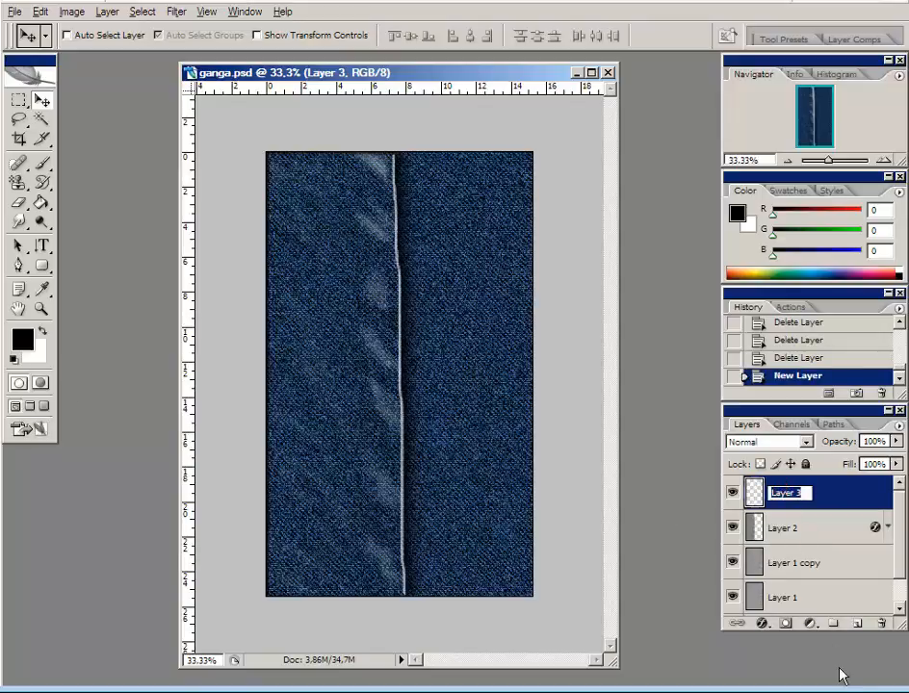
text(4)
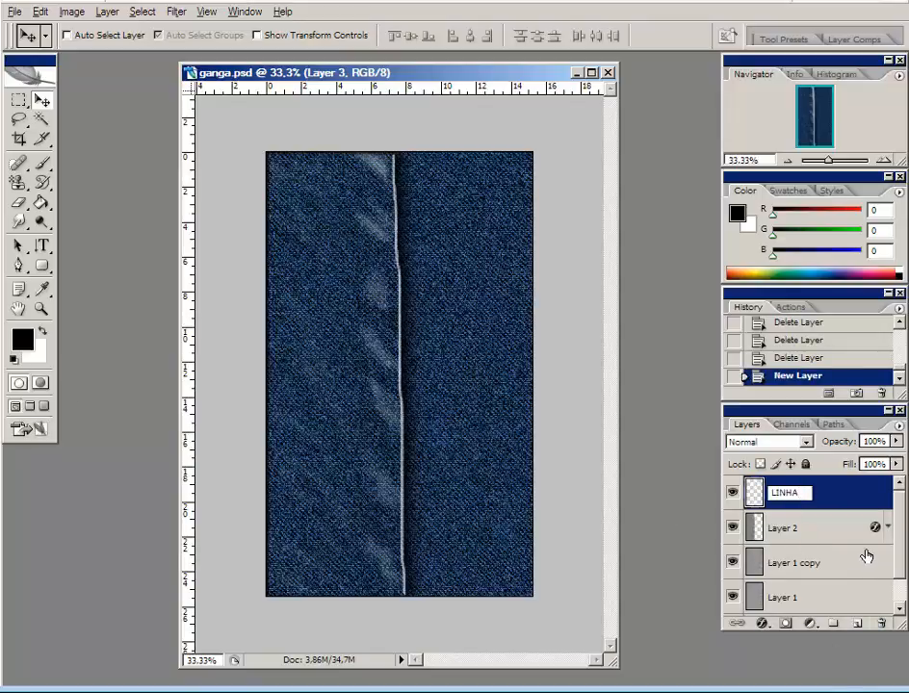
click(848, 495)
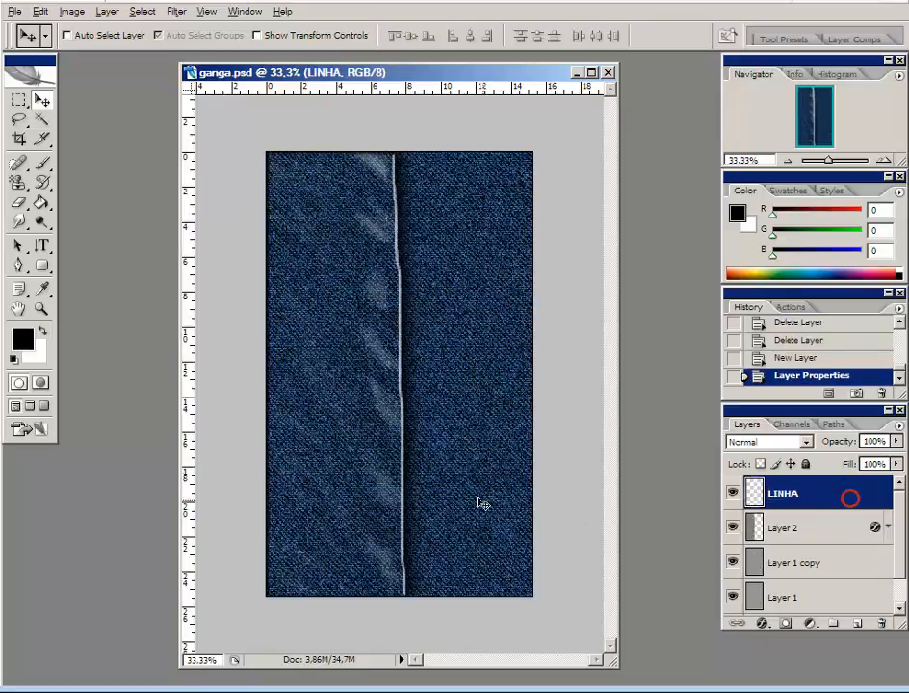
- Set the foreground colour to golden yellow d6ac06
click(26, 342)
click(462, 382)
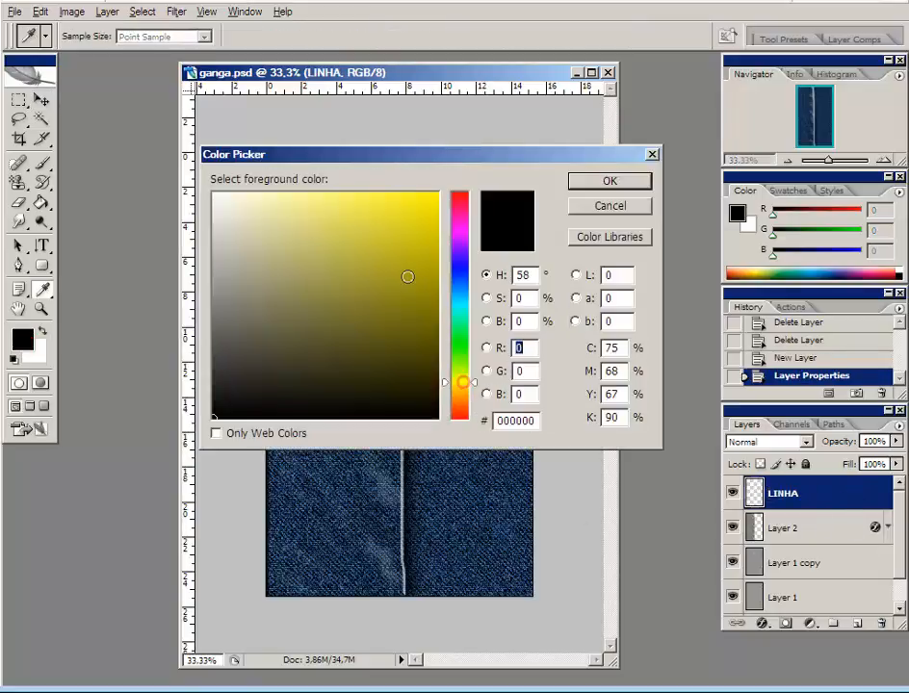
drag(475, 389, 473, 389)
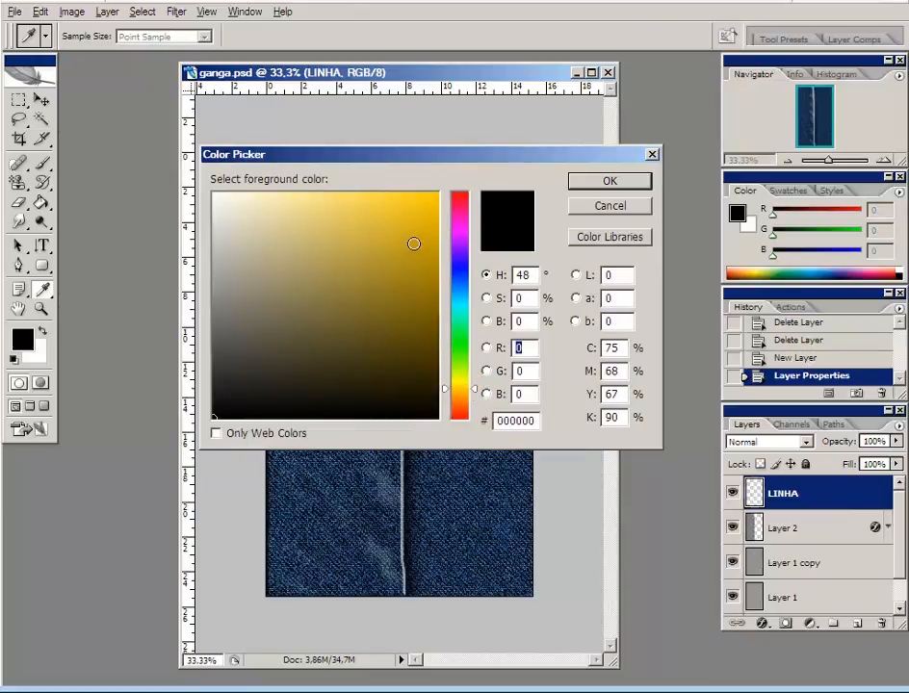
drag(421, 231, 429, 226)
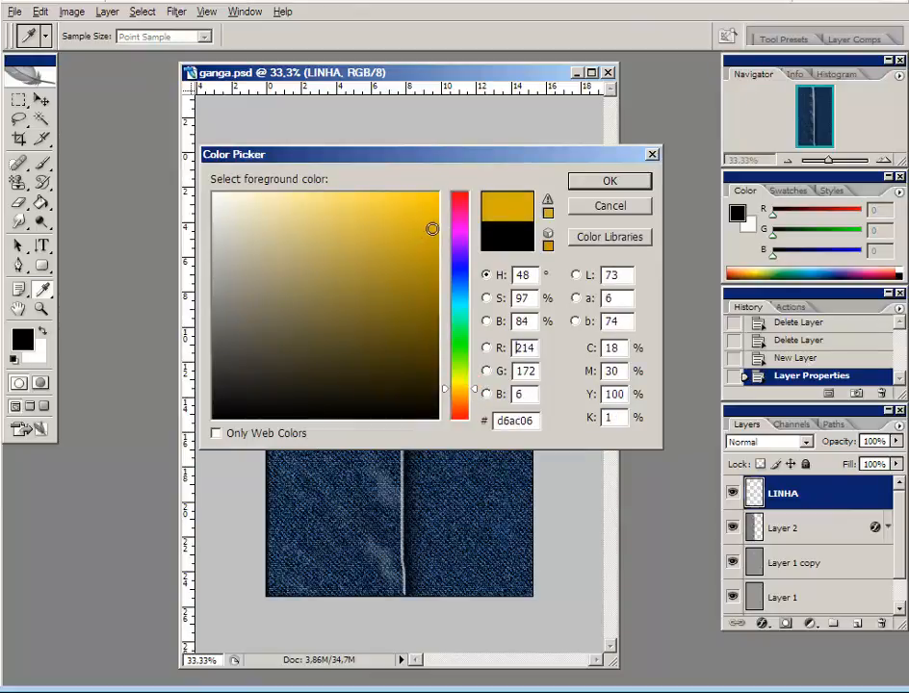
click(611, 183)
key(v)
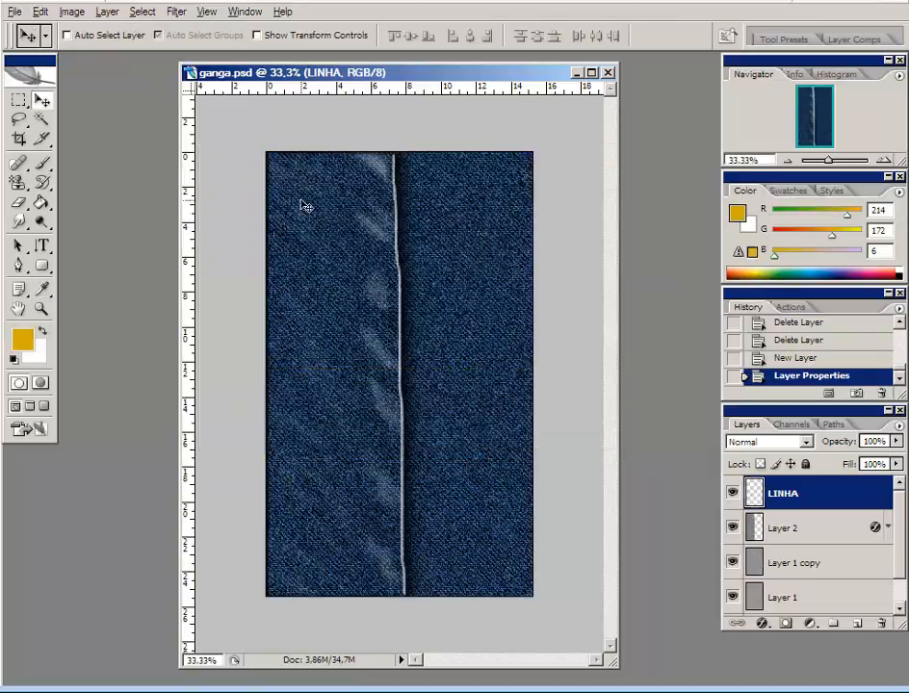
- Activate the Brush tool with the custom 92 px stitch brush
click(42, 166)
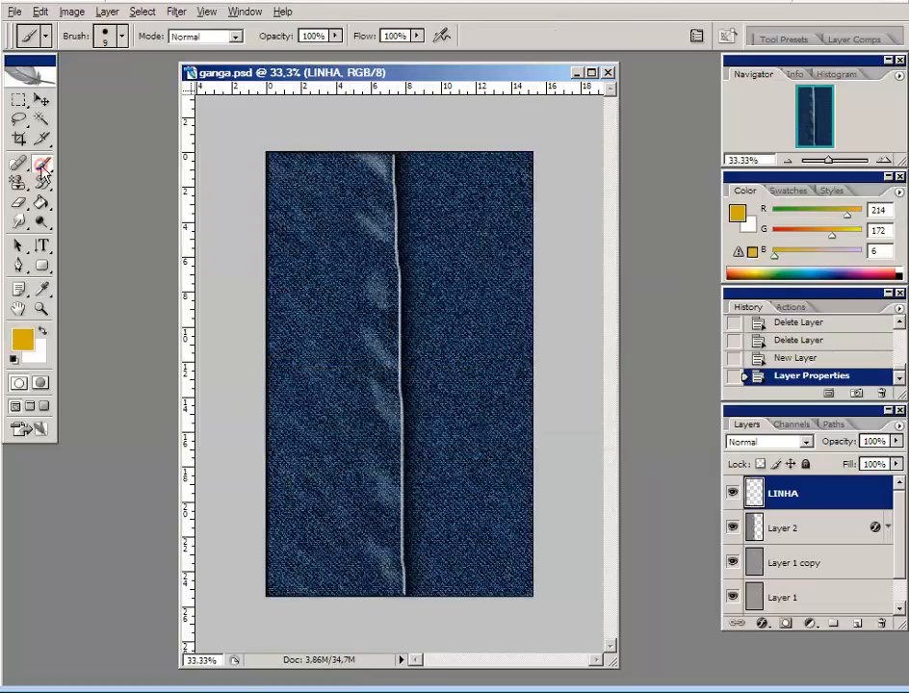
click(122, 37)
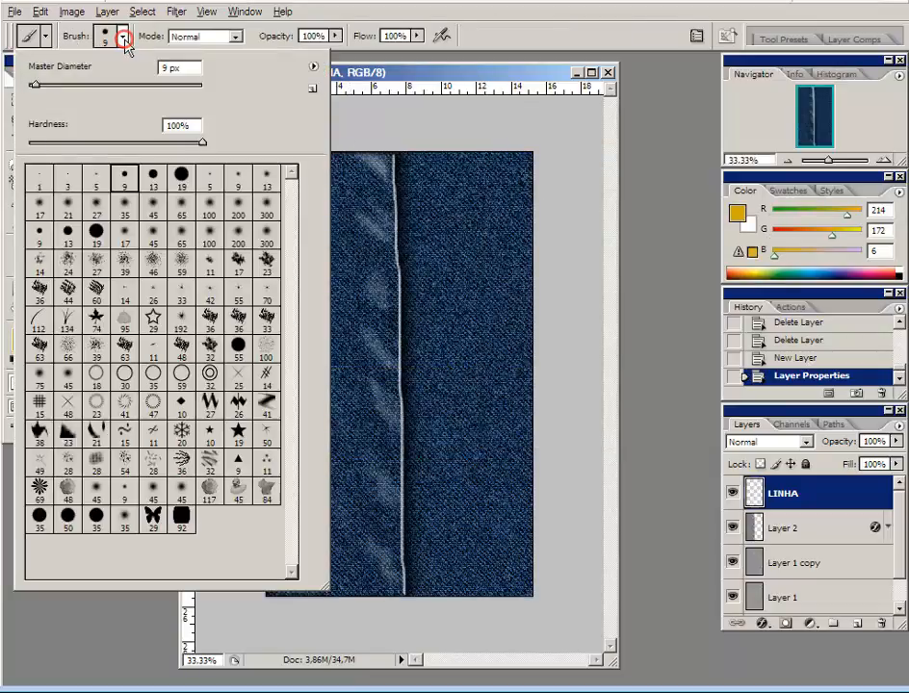
click(180, 519)
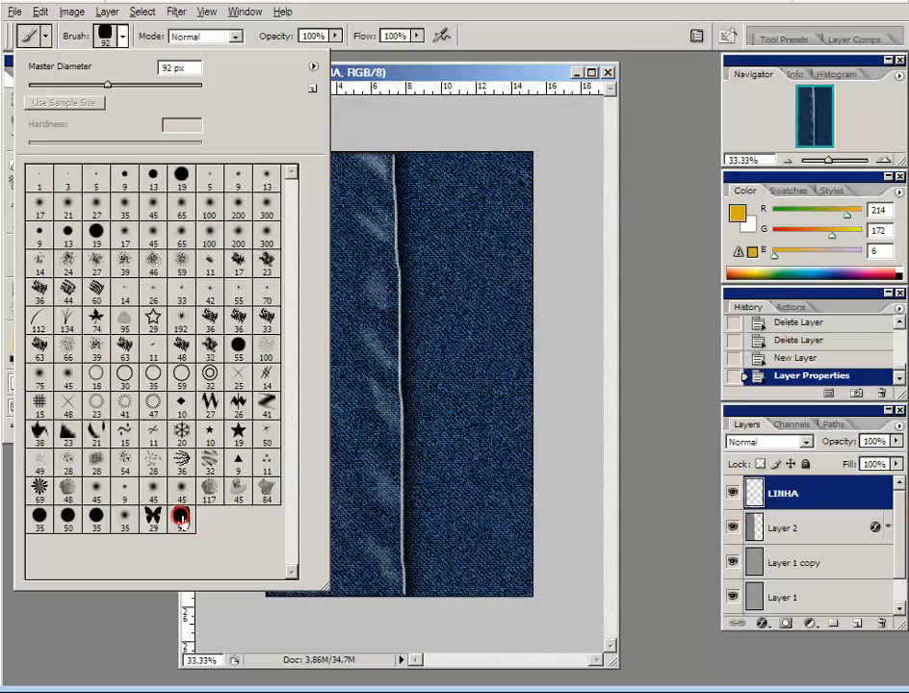
click(402, 72)
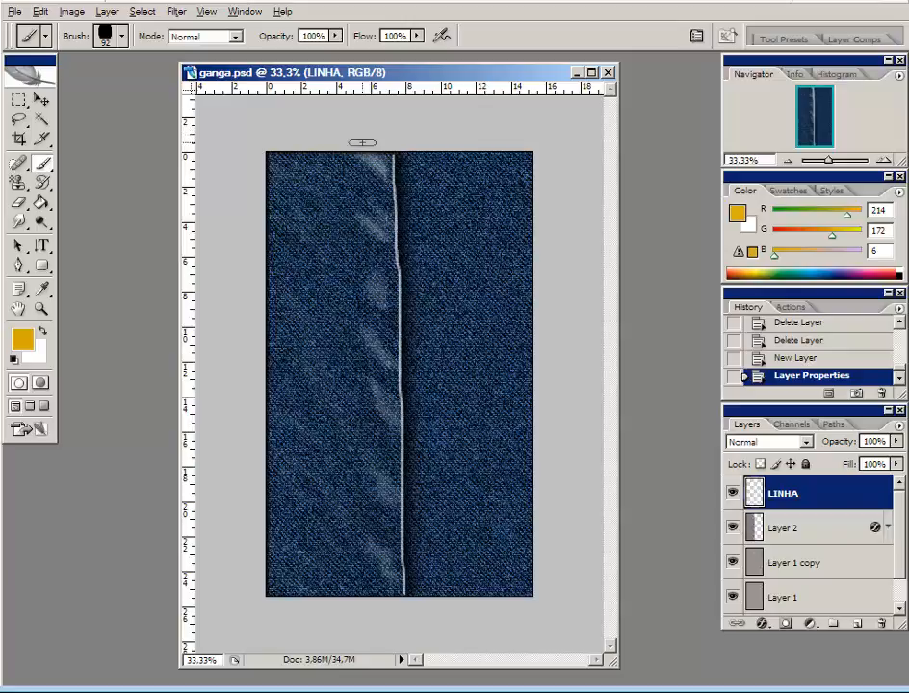
- Try a vertical brush stroke down the denim beside the seam, and revert it
drag(362, 143, 362, 579)
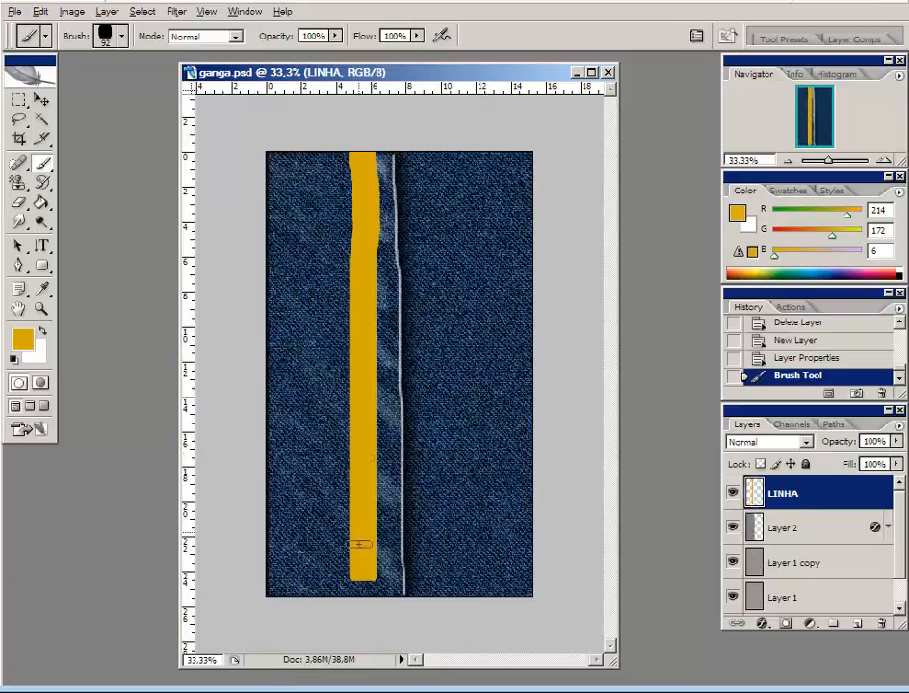
click(812, 360)
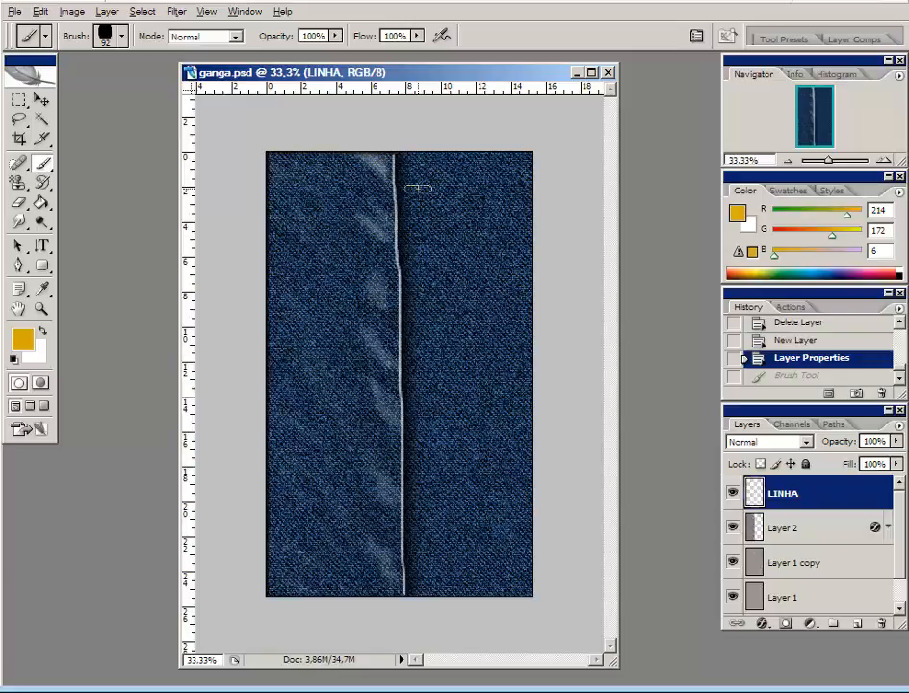
- Set the stitch brush tip to a 36 px diameter with 550% spacing
click(697, 36)
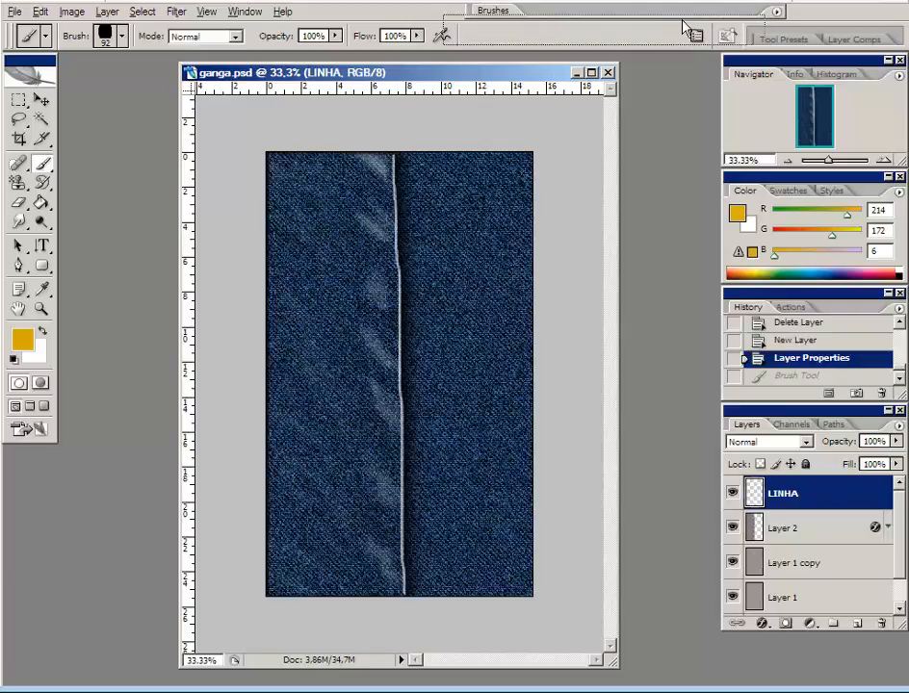
click(730, 36)
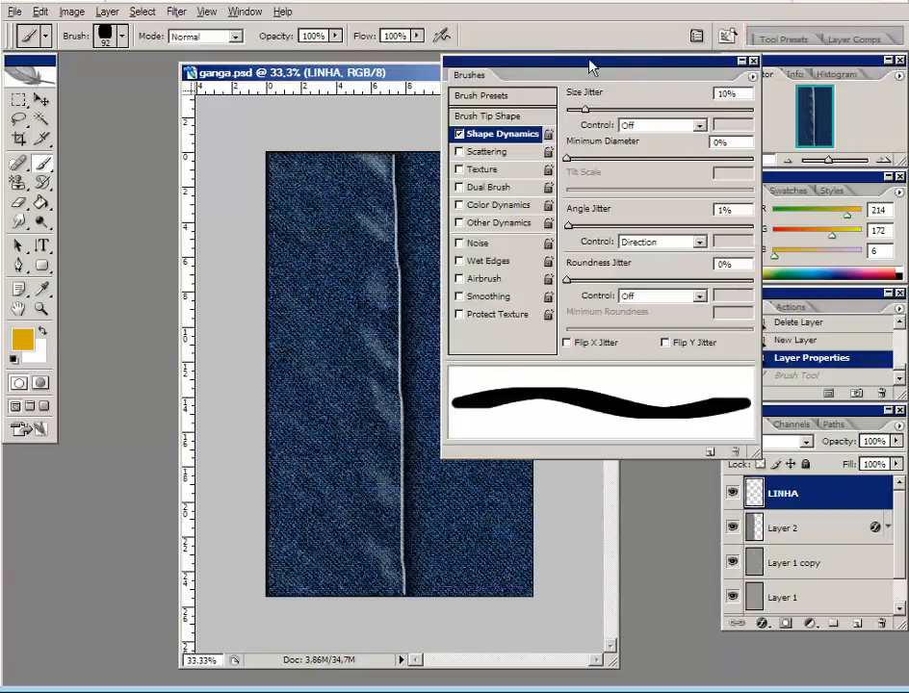
drag(587, 60, 483, 62)
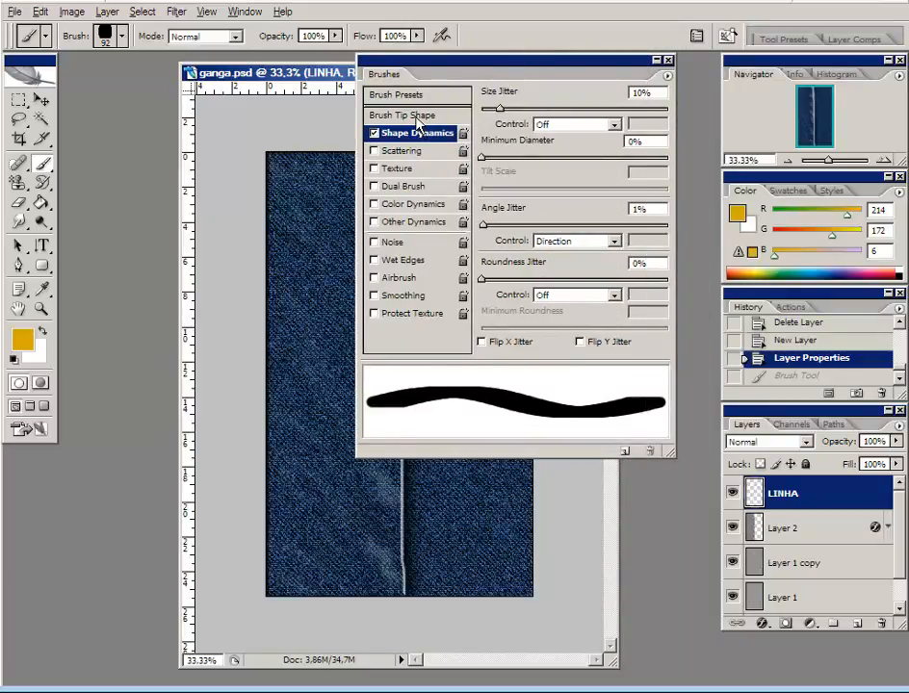
click(394, 116)
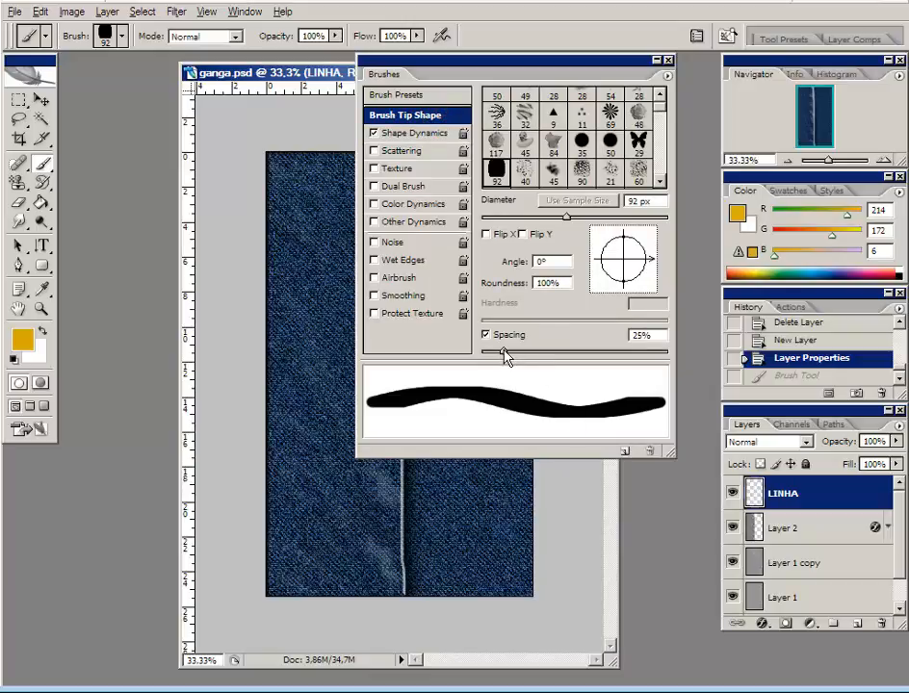
drag(503, 350, 652, 352)
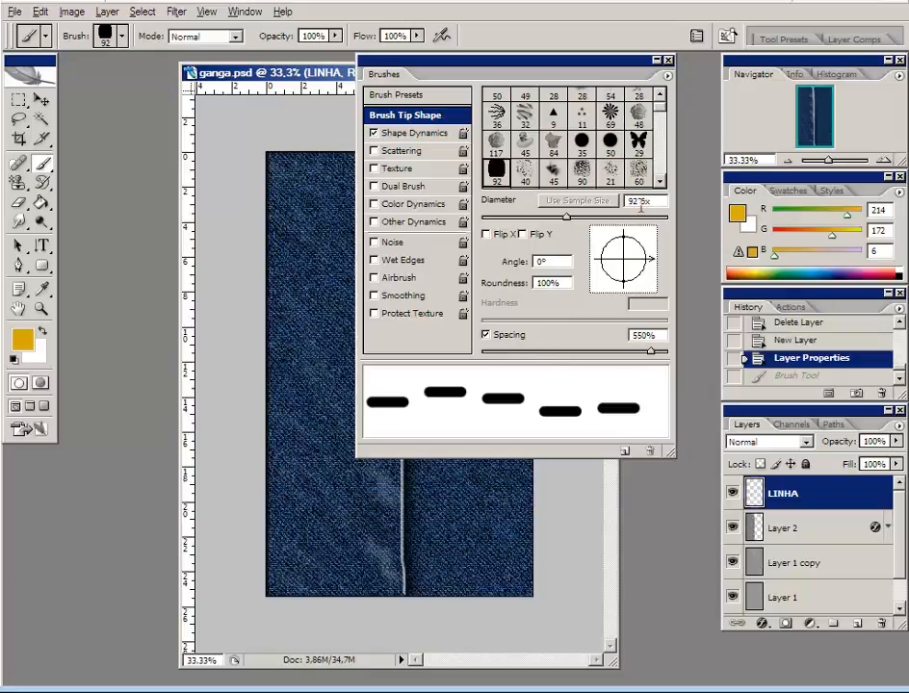
drag(567, 216, 517, 221)
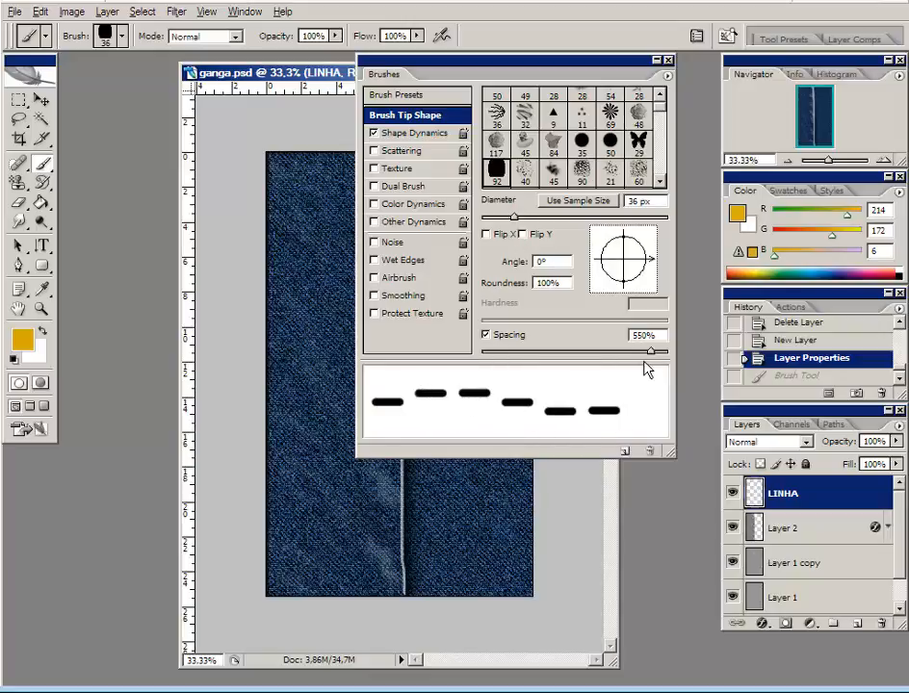
mouse_move(650, 351)
mouse_down()
mouse_move(482, 354)
mouse_move(652, 366)
mouse_up()
- In the brush's Shape Dynamics, set Size Jitter to 10% and its control to Off
click(412, 134)
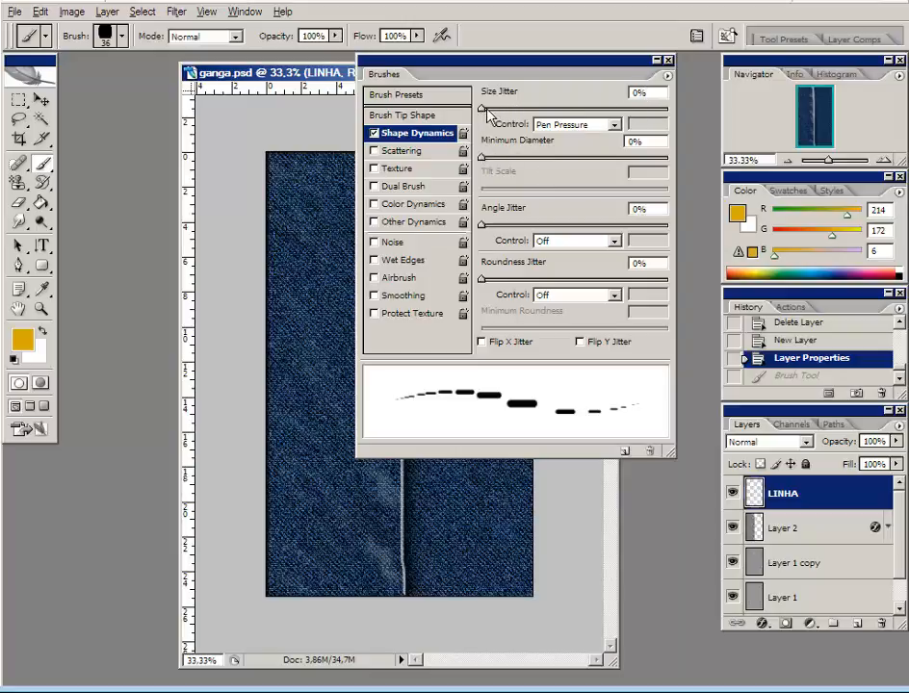
drag(483, 111, 500, 113)
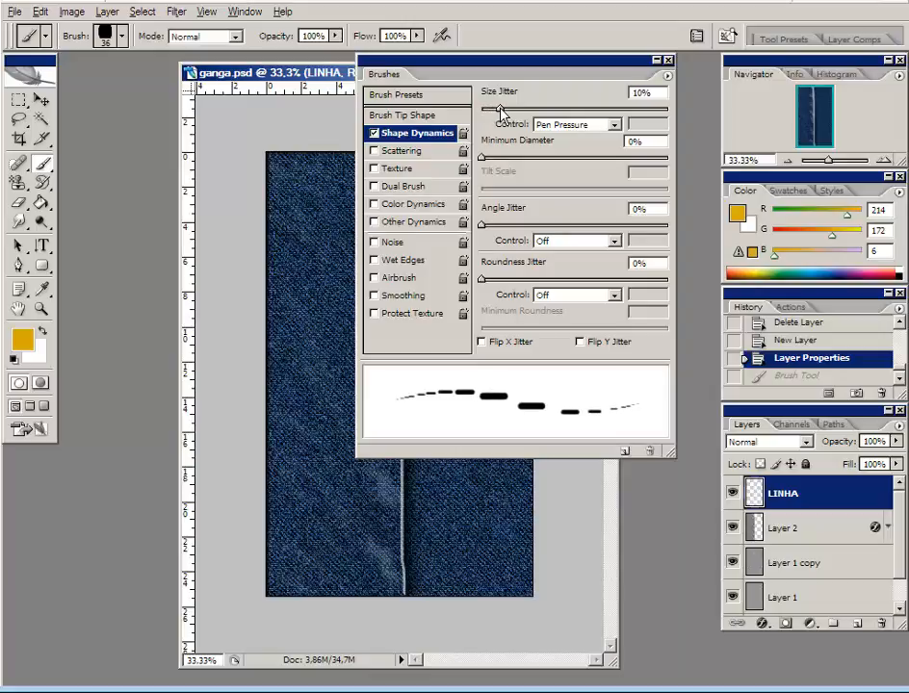
click(612, 126)
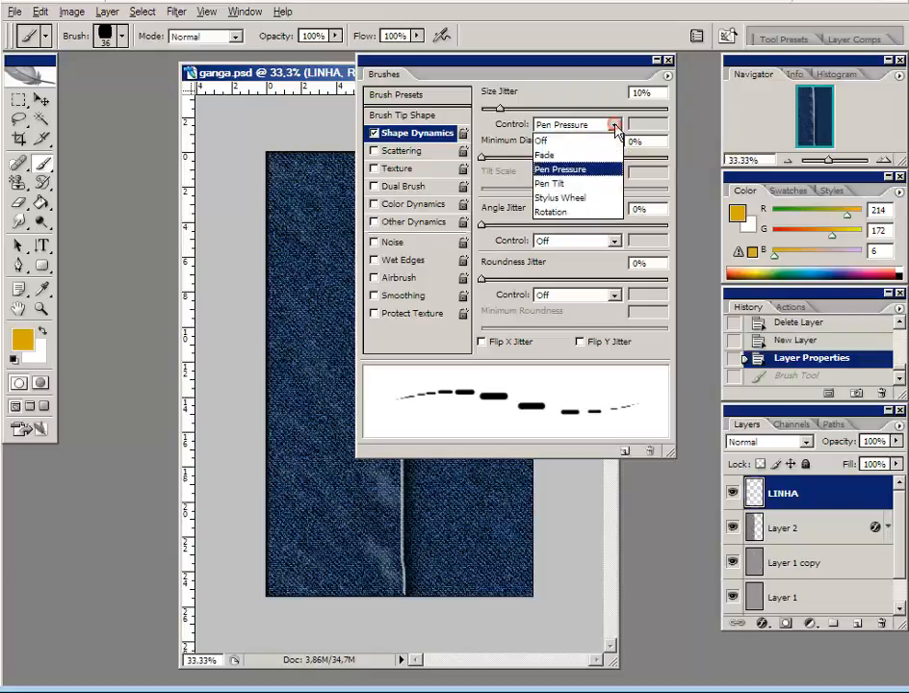
click(561, 144)
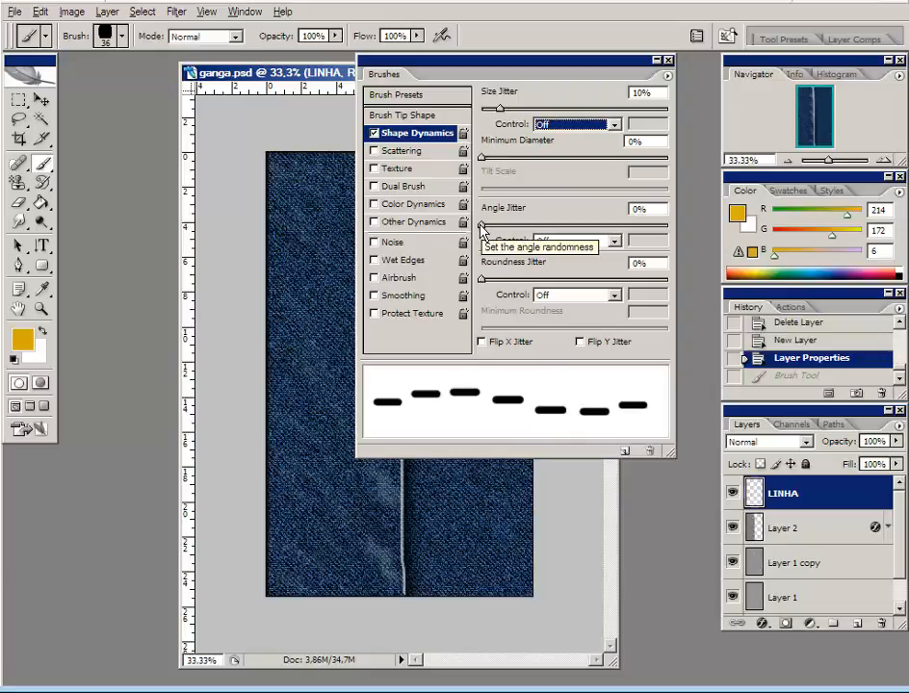
- Set the brush's Angle Jitter to 1% with Direction control, and put the brush settings away
drag(480, 224, 483, 225)
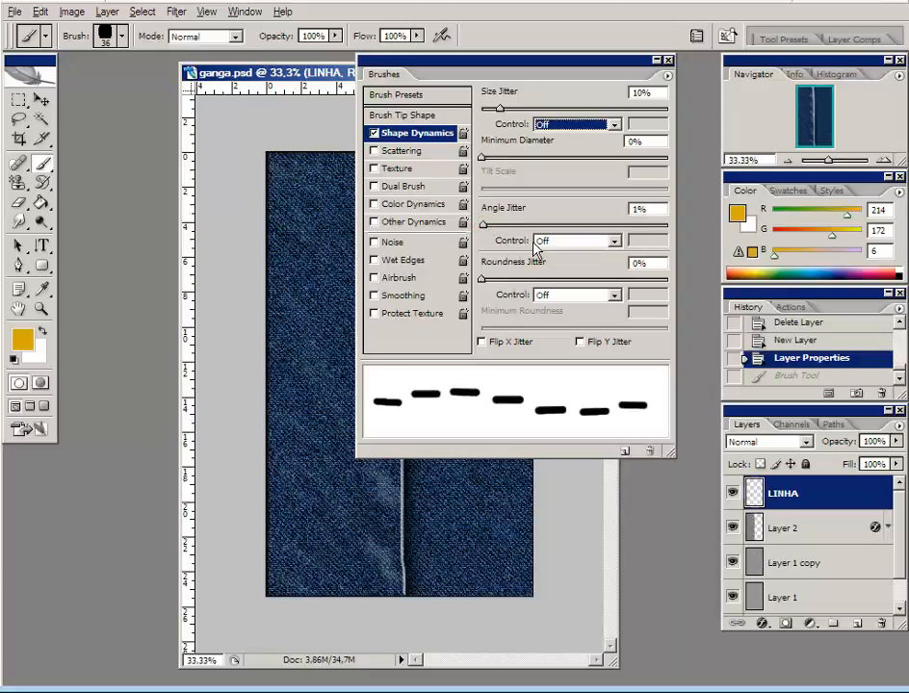
click(613, 242)
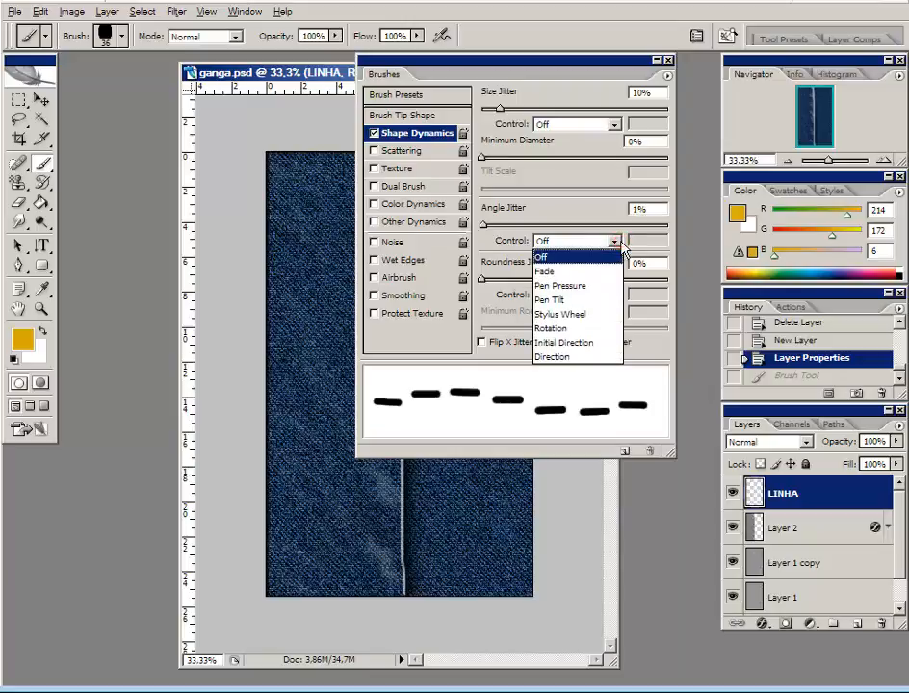
click(573, 356)
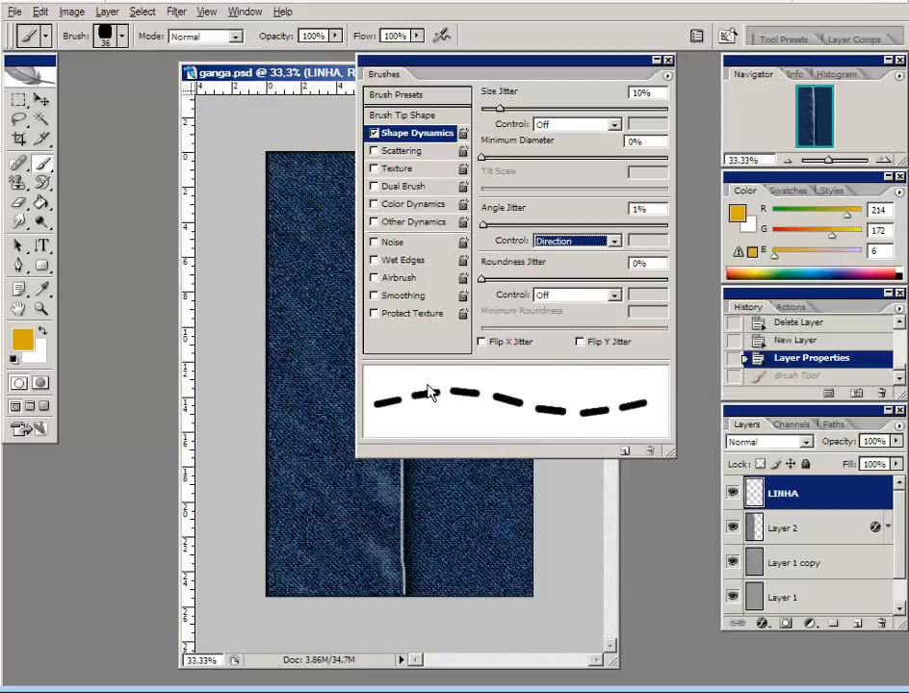
click(655, 60)
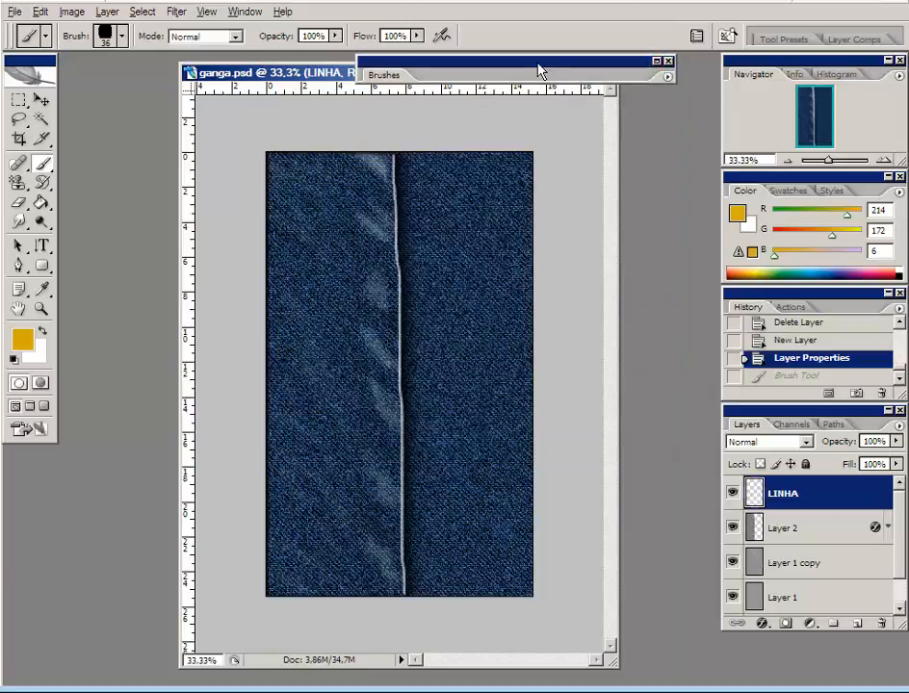
mouse_move(537, 66)
mouse_down()
mouse_move(635, 43)
mouse_move(539, 11)
mouse_up()
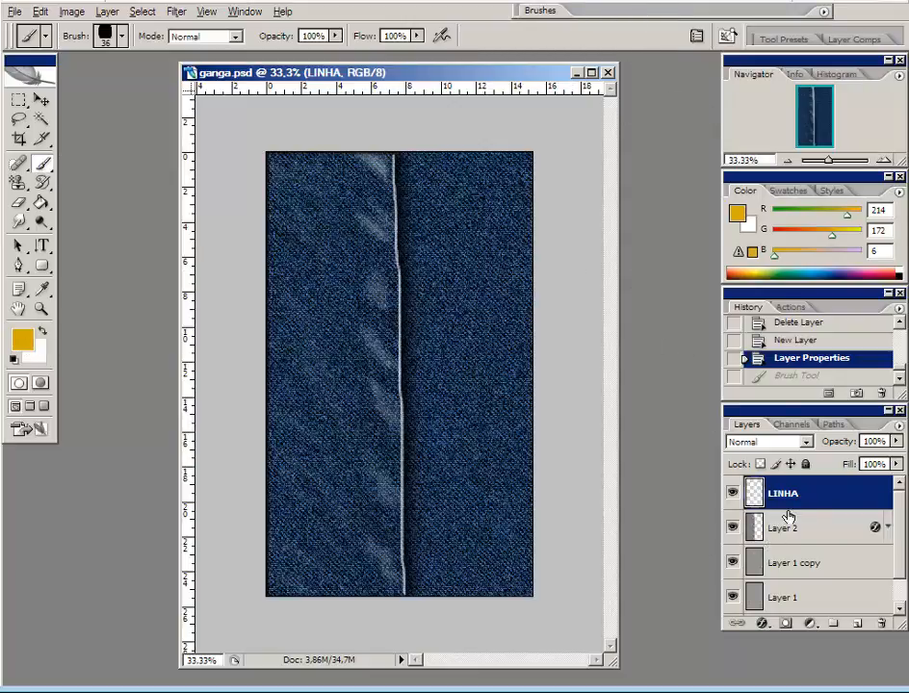
- Add a new layer above LINHA and delete it again
click(855, 624)
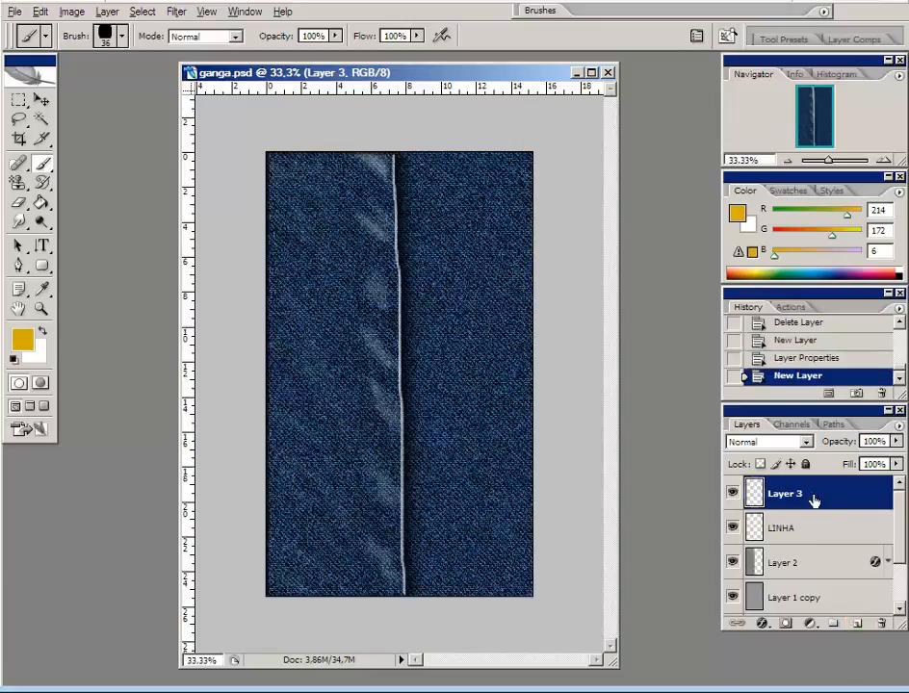
drag(806, 489, 881, 624)
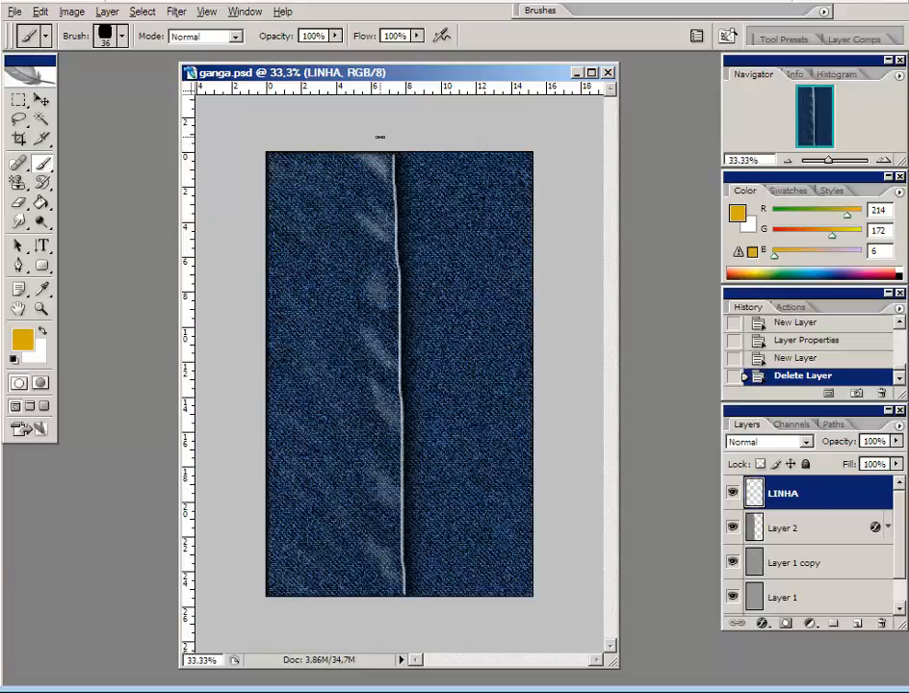
- Try two freehand stitch lines along the seam on the LINHA layer, and revert both strokes
mouse_move(381, 136)
mouse_down()
mouse_move(394, 376)
mouse_move(385, 568)
mouse_move(373, 627)
mouse_move(383, 404)
mouse_move(361, 93)
mouse_up()
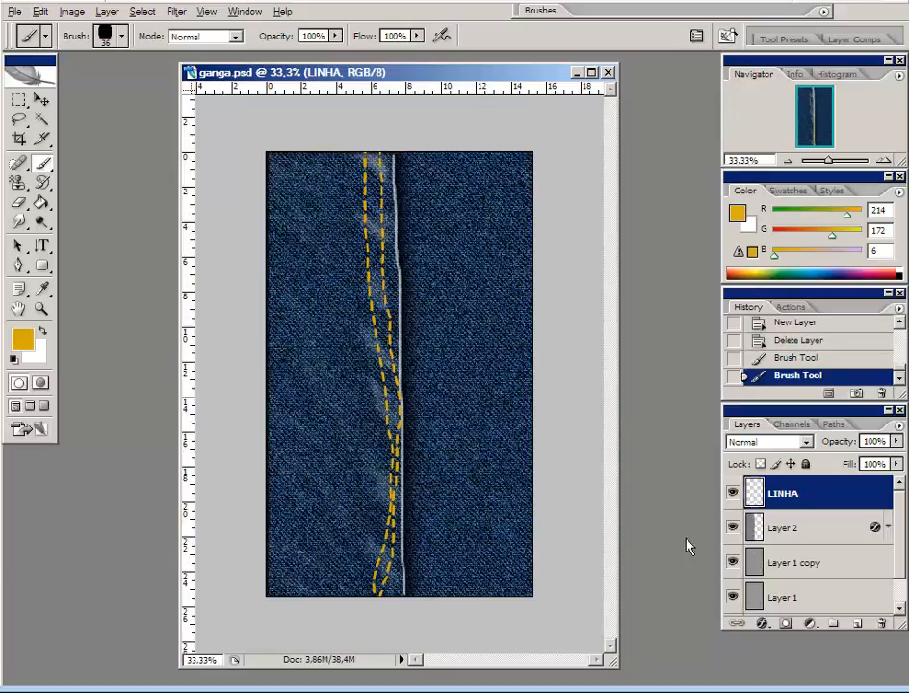
click(791, 360)
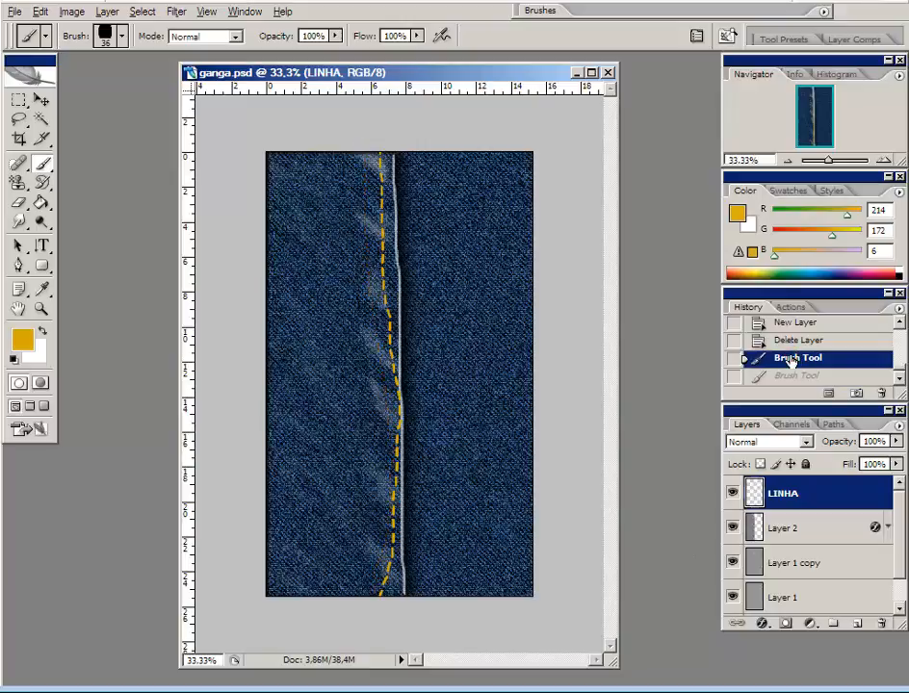
click(788, 340)
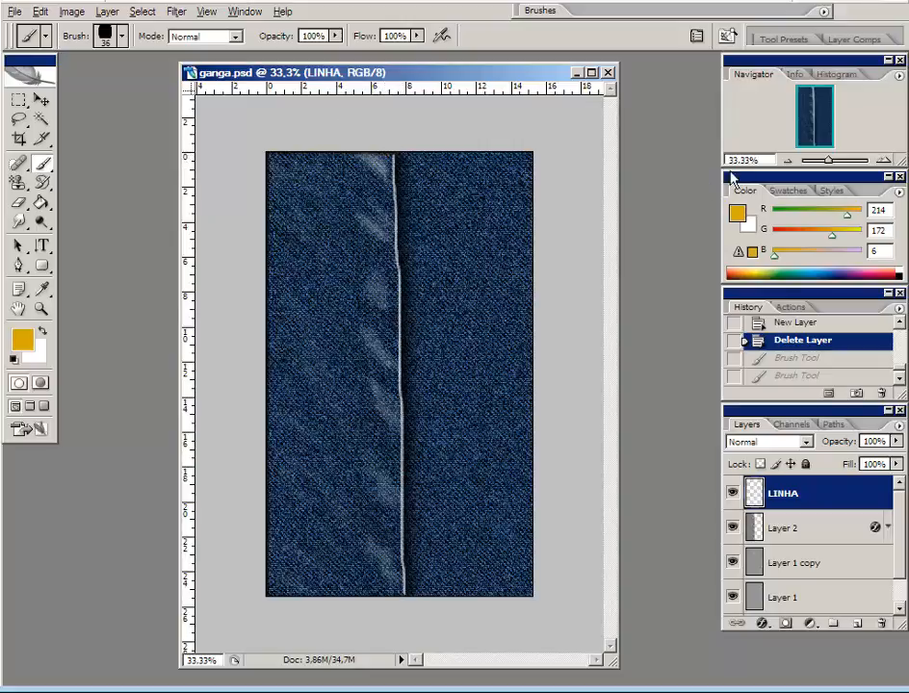
click(880, 159)
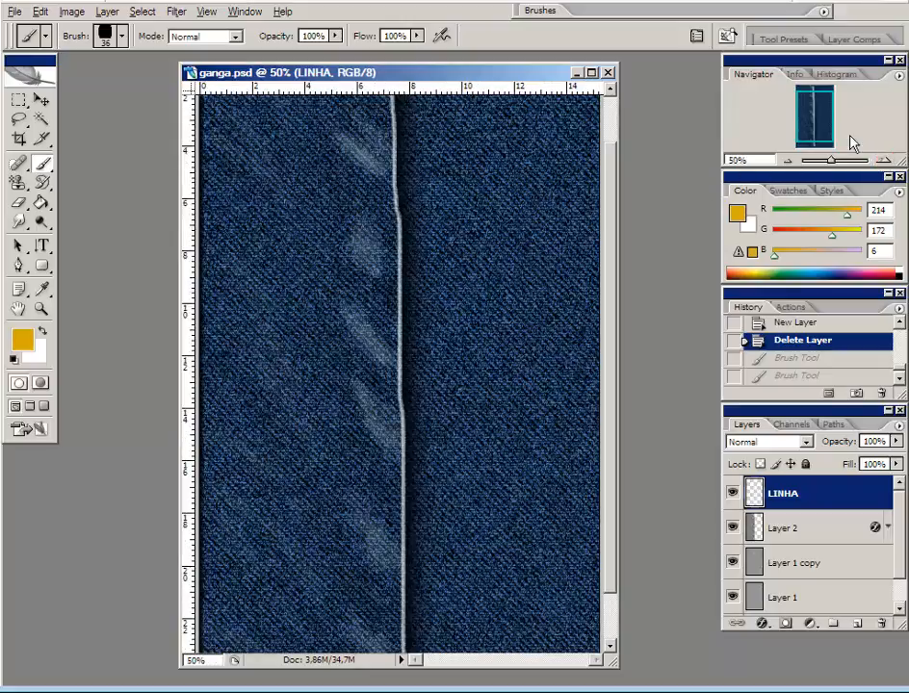
click(811, 141)
click(787, 159)
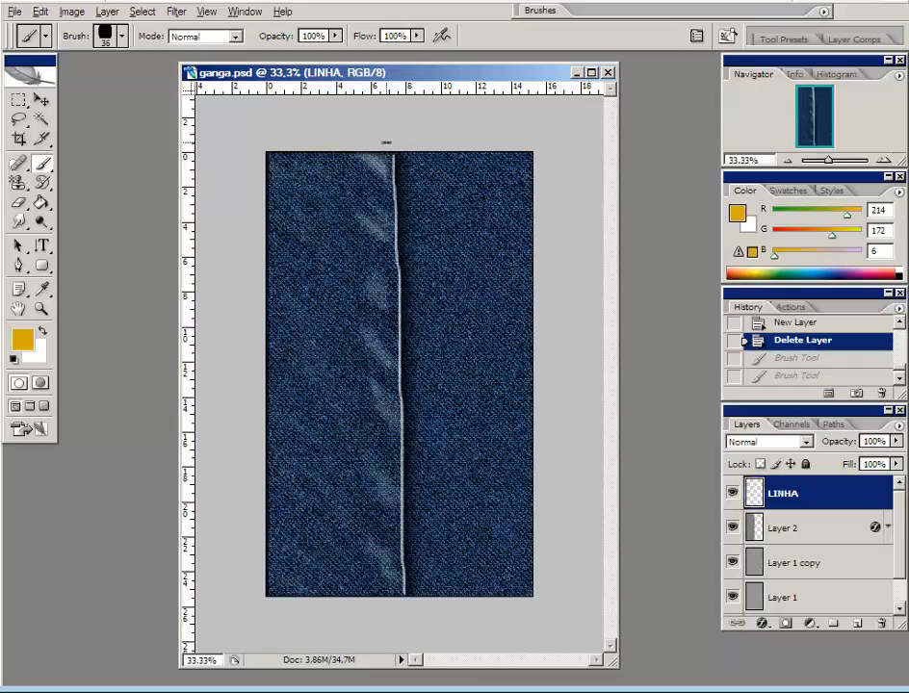
- Paint a line of stitches in connected straight segments just left of the seam, from the image's top edge to its bottom edge
click(385, 141)
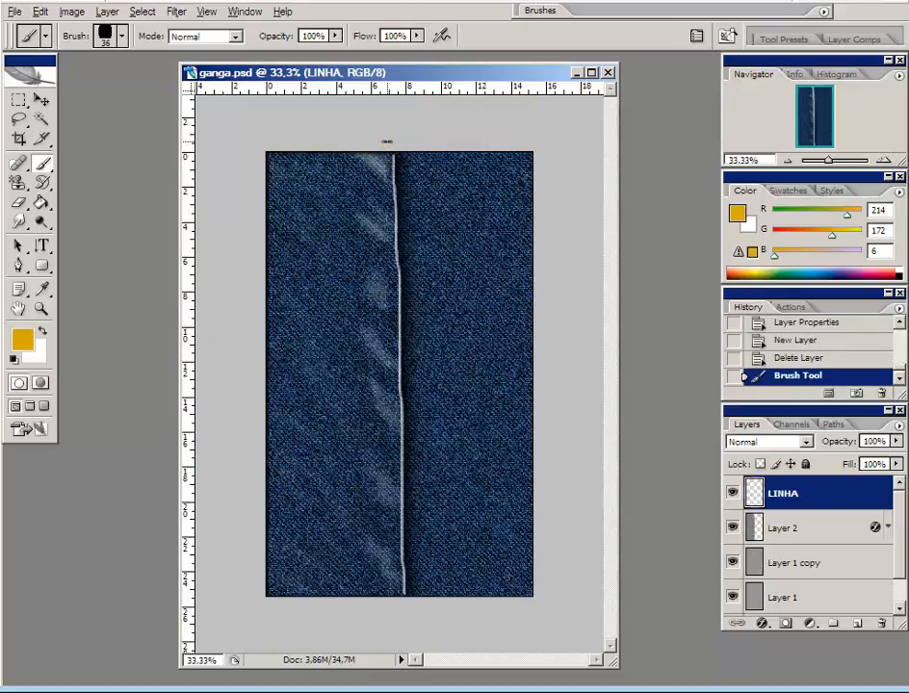
shift+click(386, 195)
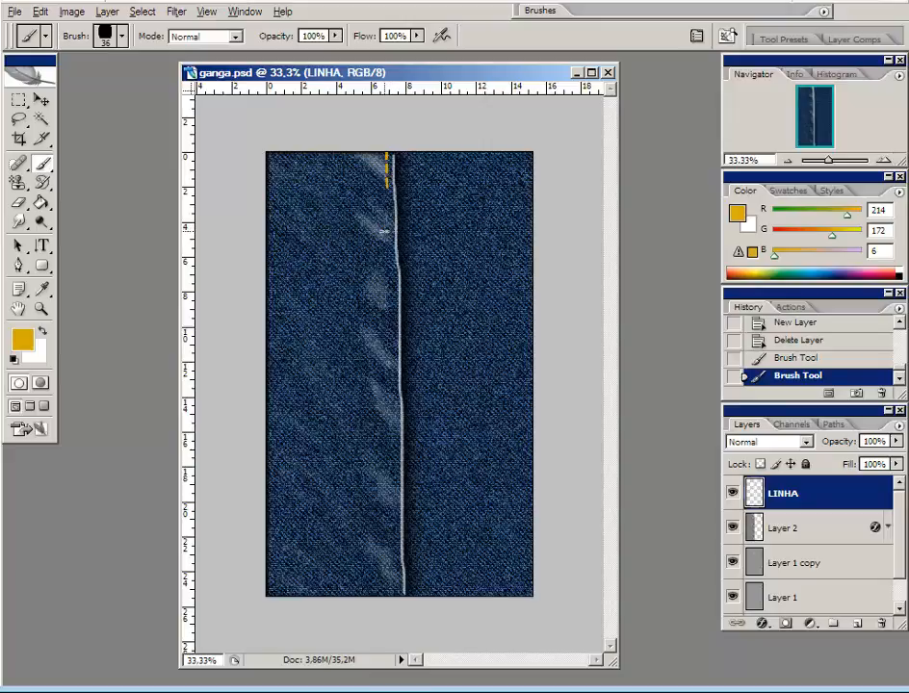
shift+click(387, 231)
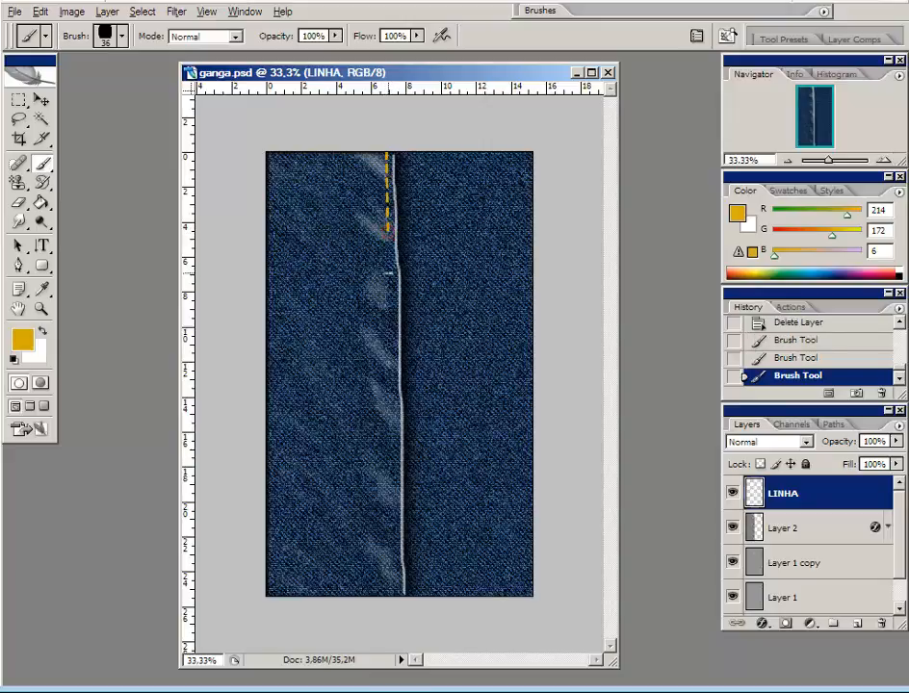
shift+click(390, 281)
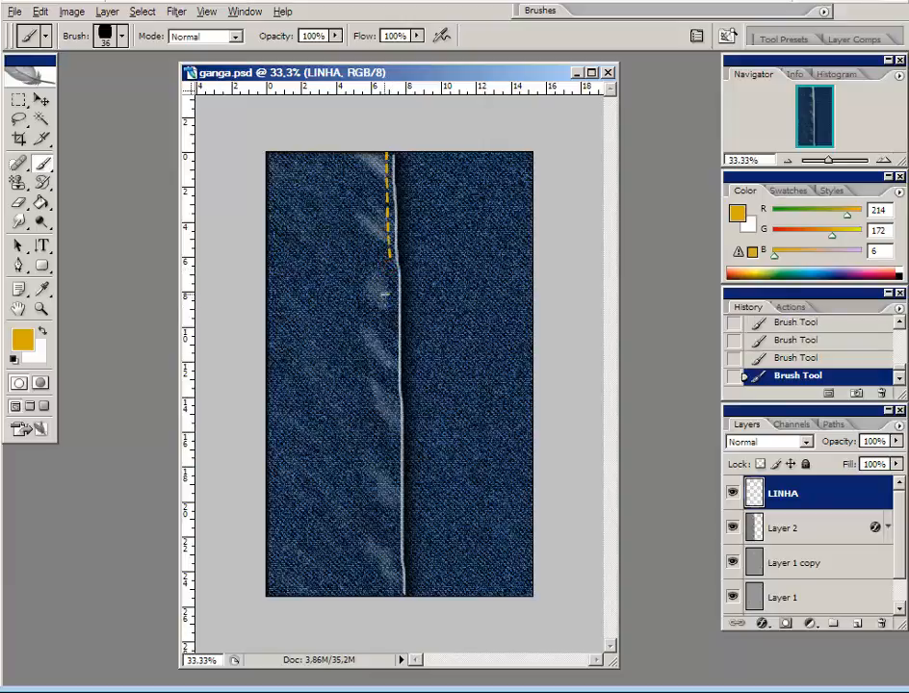
shift+click(389, 317)
shift+click(392, 362)
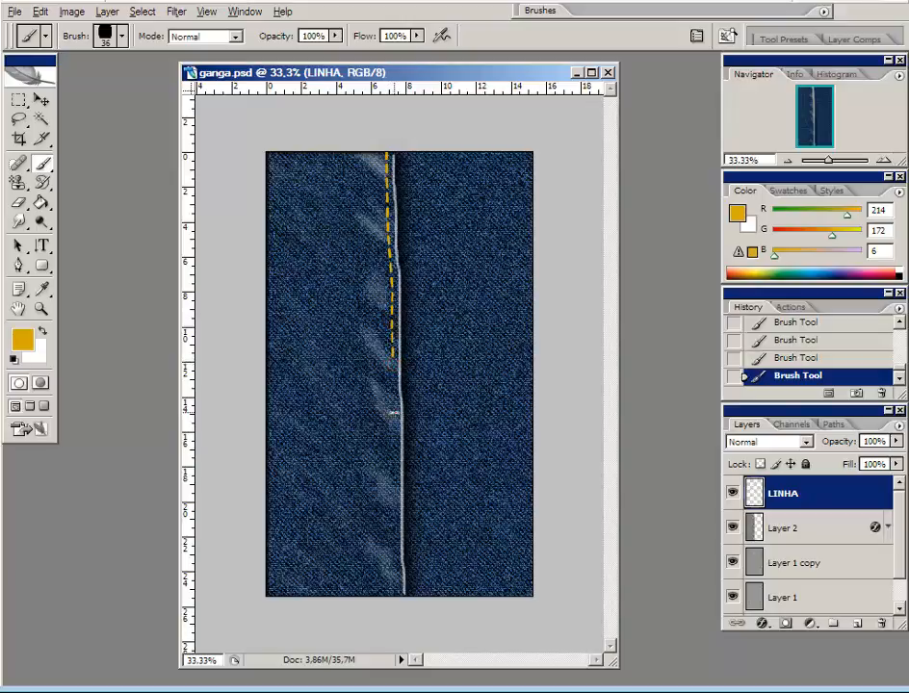
shift+click(394, 412)
shift+click(392, 466)
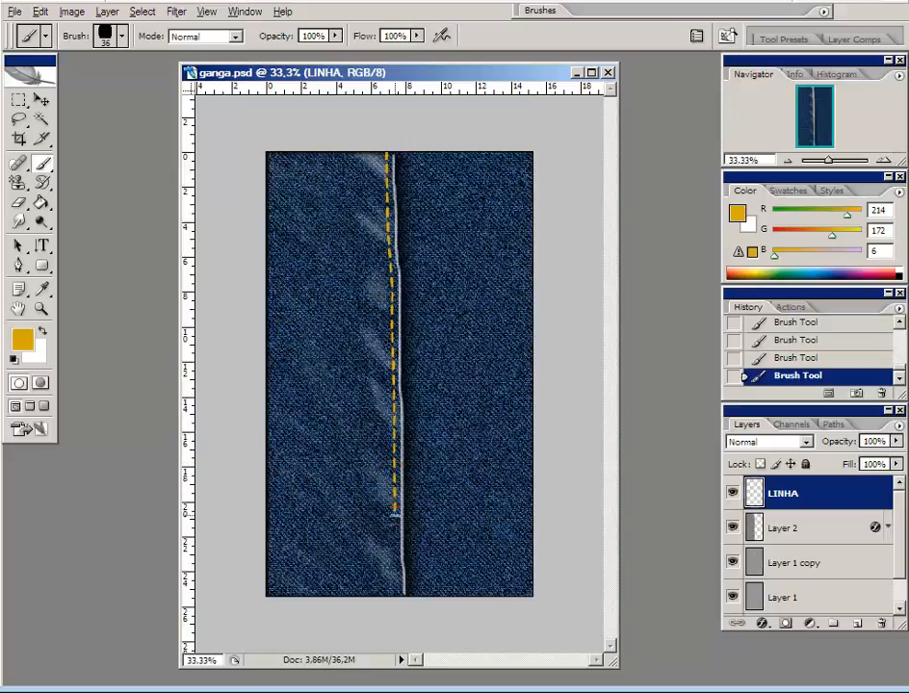
shift+click(393, 555)
shift+click(396, 584)
shift+click(397, 611)
- Try a second stitch line beside the first, starting from the image's bottom edge, and revert its strokes
drag(387, 578, 388, 528)
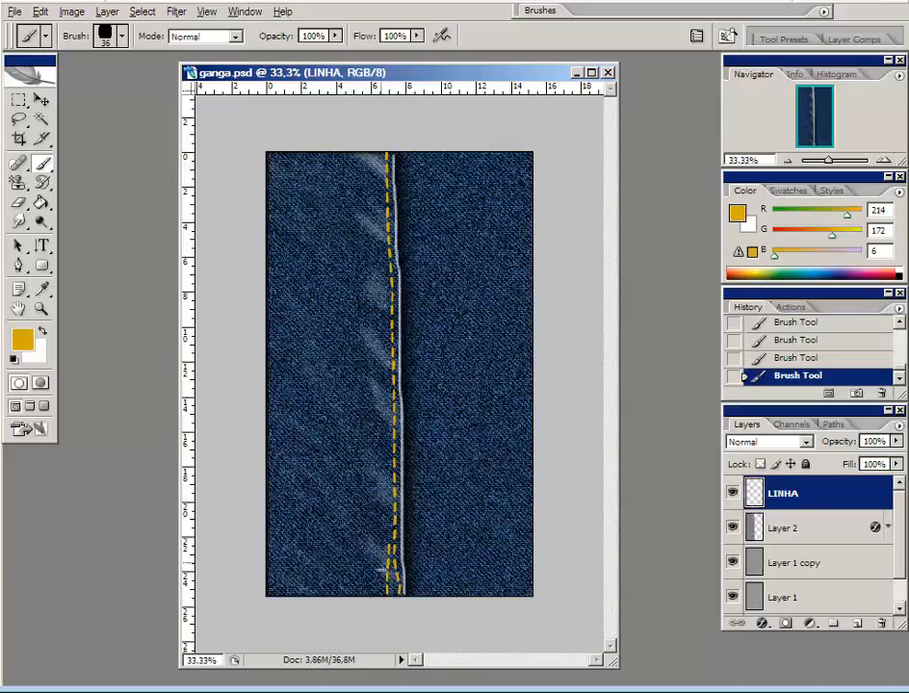
click(773, 356)
click(777, 340)
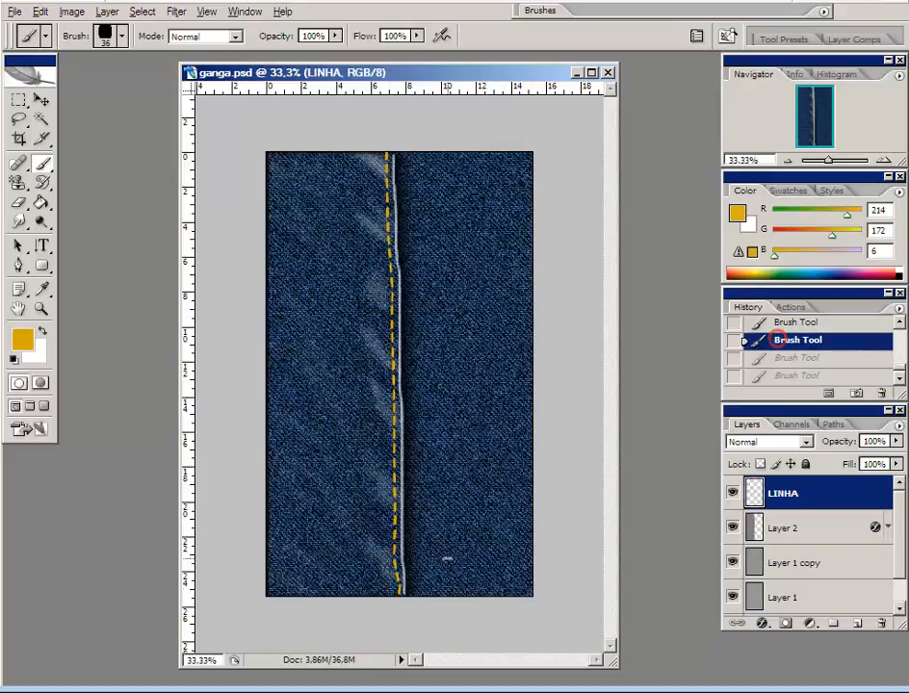
- Paint a second line of stitches in connected short segments just left of the first, from the image's bottom edge to its top edge
click(392, 604)
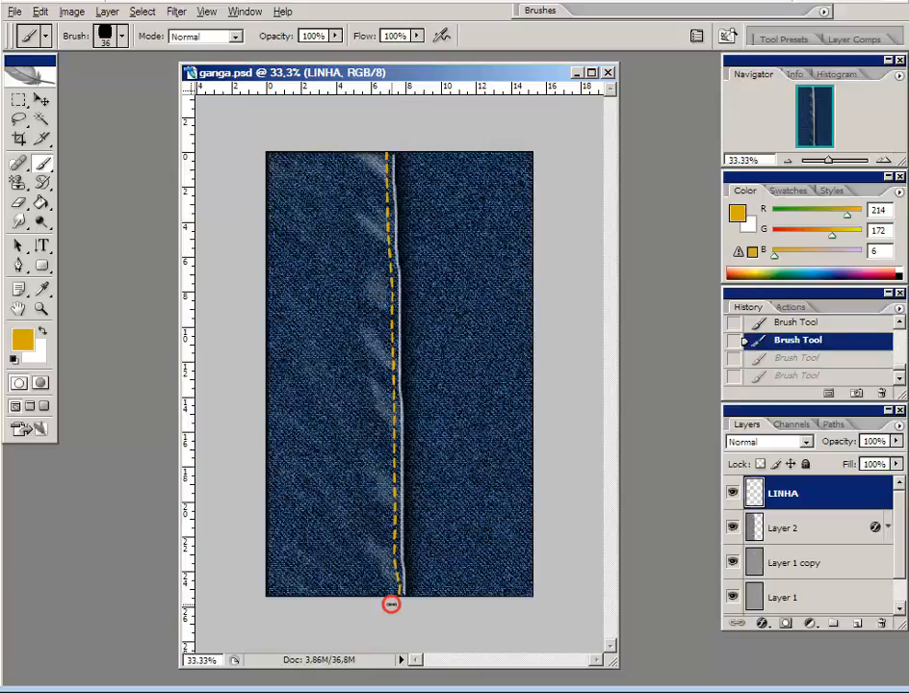
click(392, 588)
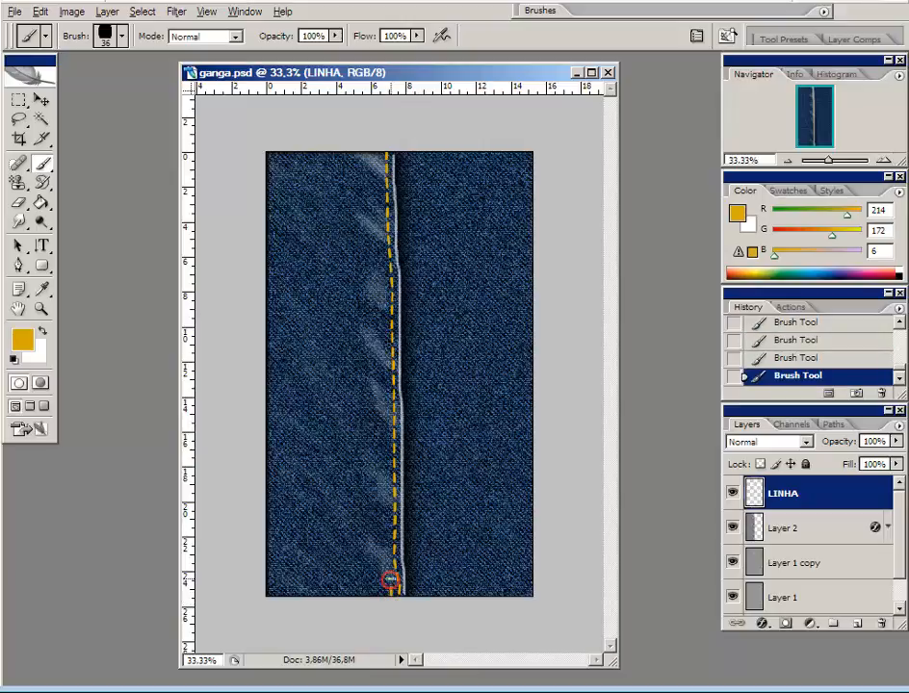
click(380, 560)
click(379, 547)
click(383, 530)
click(384, 514)
click(385, 500)
click(385, 482)
click(384, 467)
click(385, 451)
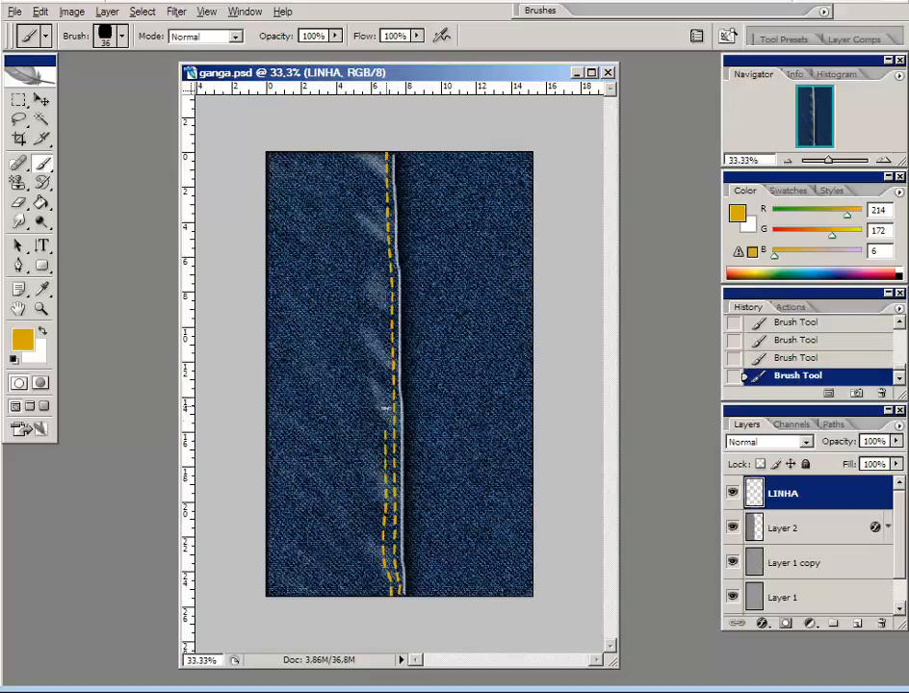
click(385, 436)
click(384, 383)
click(383, 336)
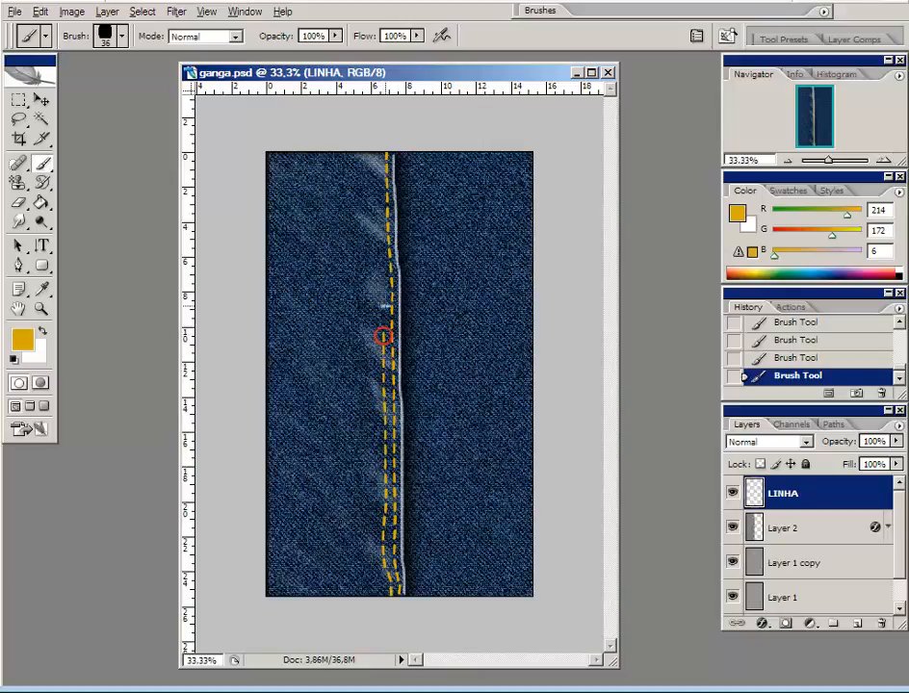
click(383, 286)
click(385, 256)
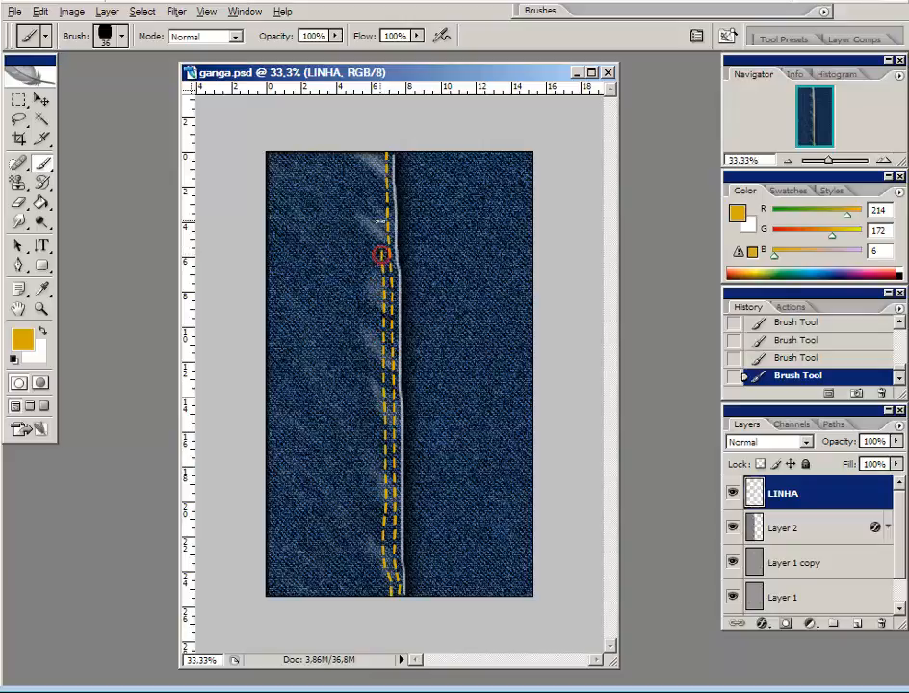
click(375, 206)
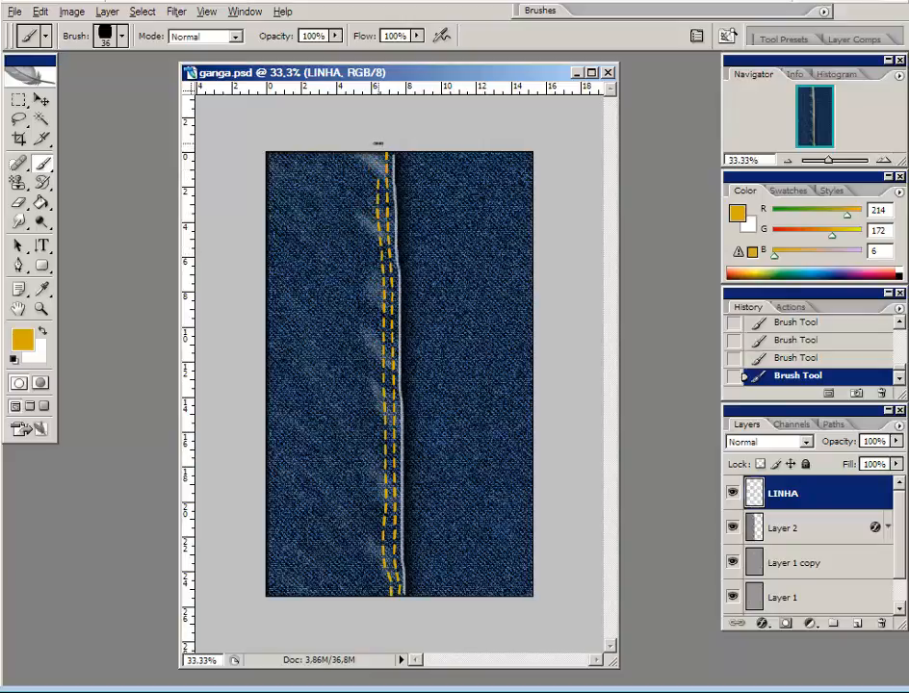
shift+click(376, 144)
- Examine the two rows of stitches along the seam up close
drag(402, 73, 354, 73)
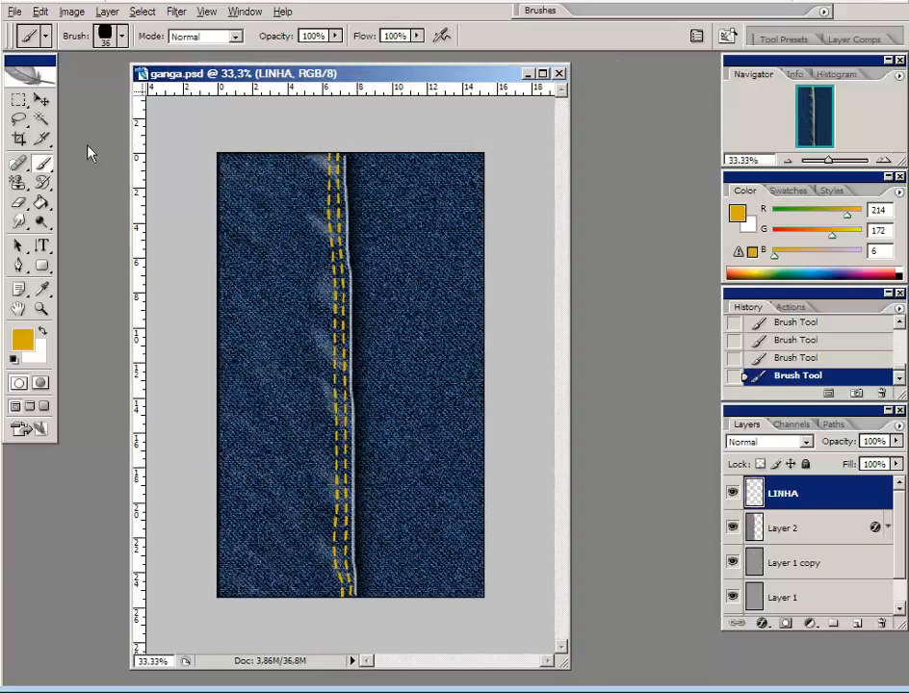
click(42, 101)
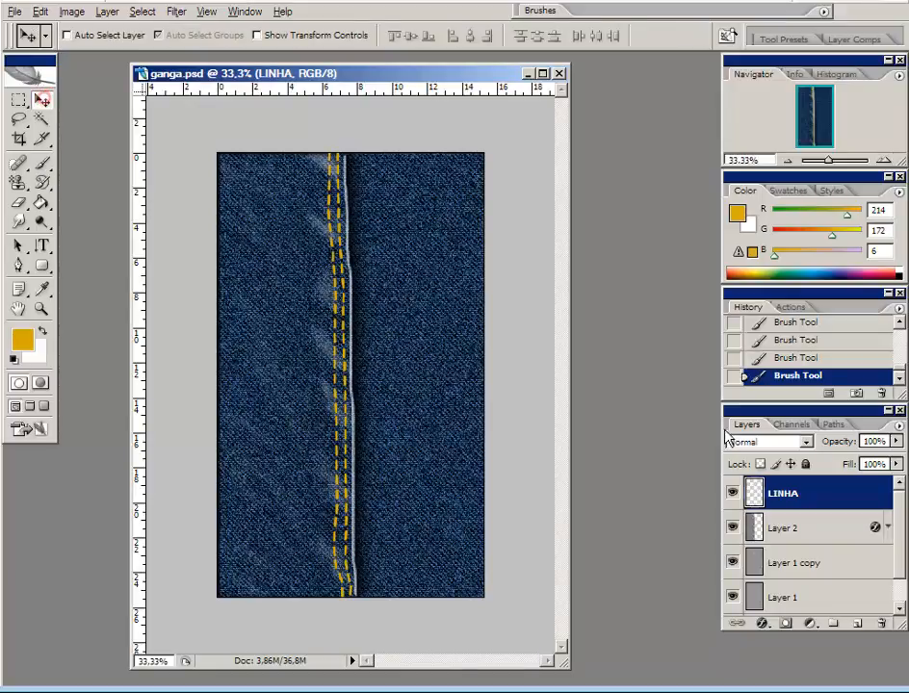
click(472, 72)
drag(471, 72, 458, 72)
click(887, 159)
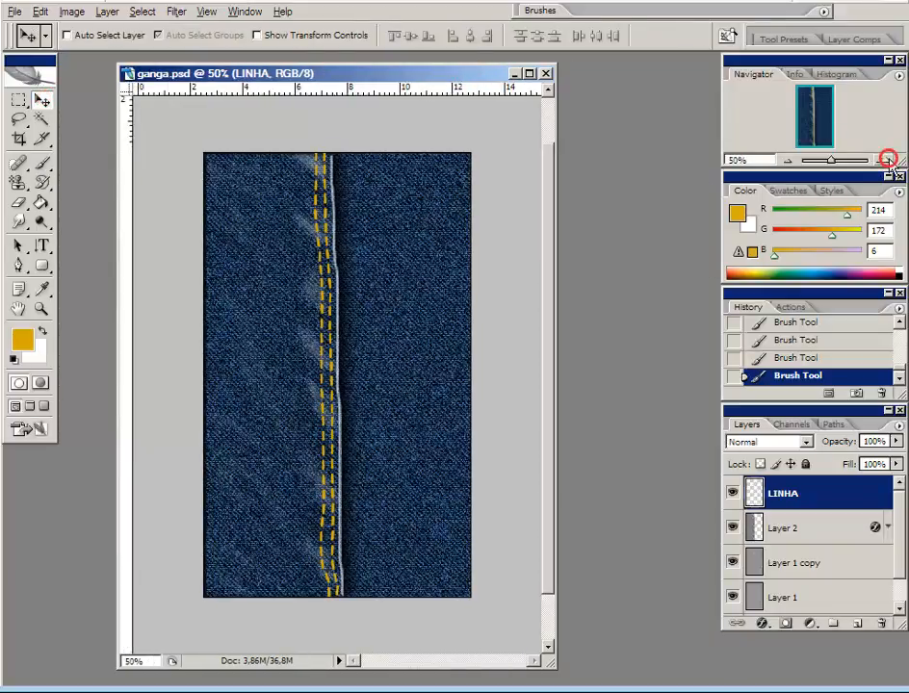
click(888, 159)
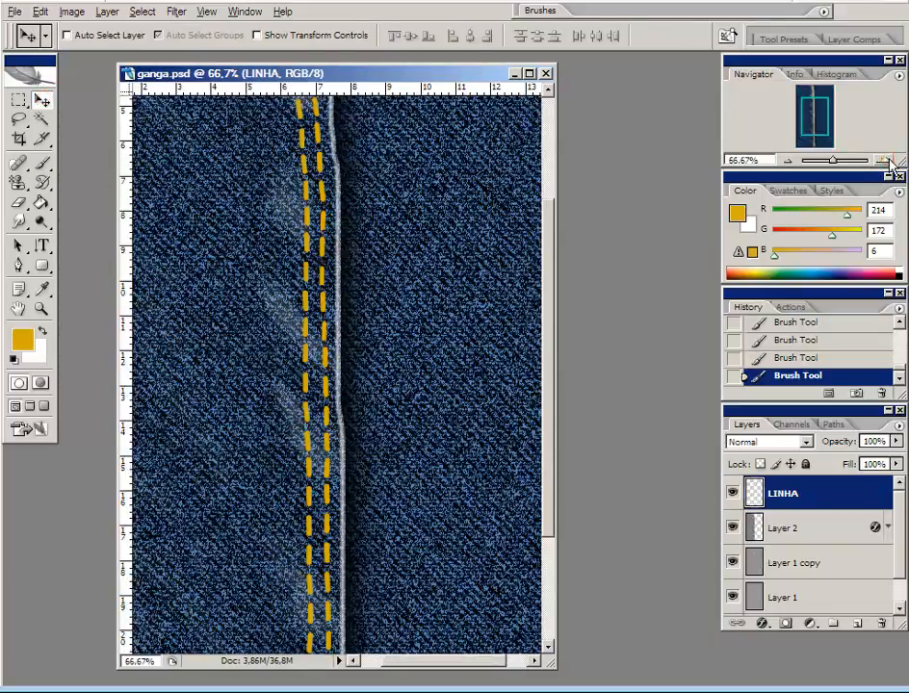
click(787, 160)
click(788, 161)
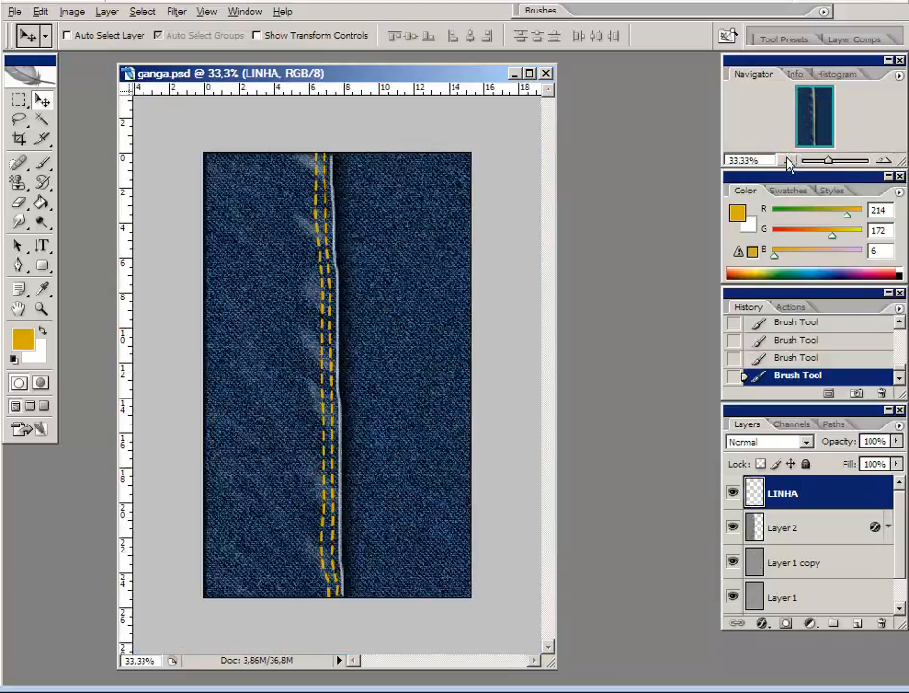
- Add a Bevel and Emboss effect to the LINHA layer and keep the stitches in view beside its settings
click(760, 626)
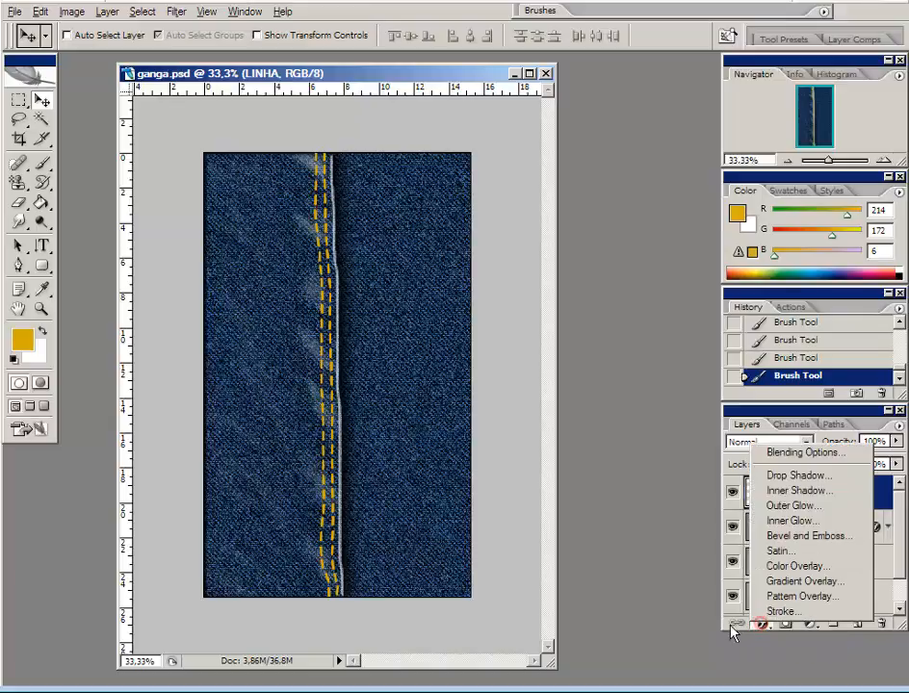
click(762, 536)
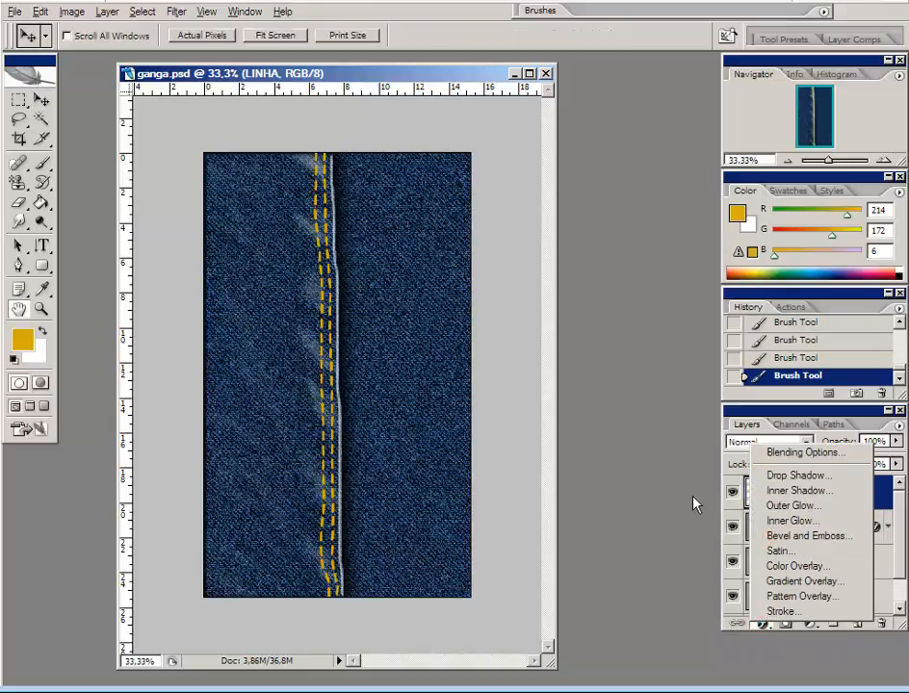
click(580, 129)
drag(581, 129, 548, 122)
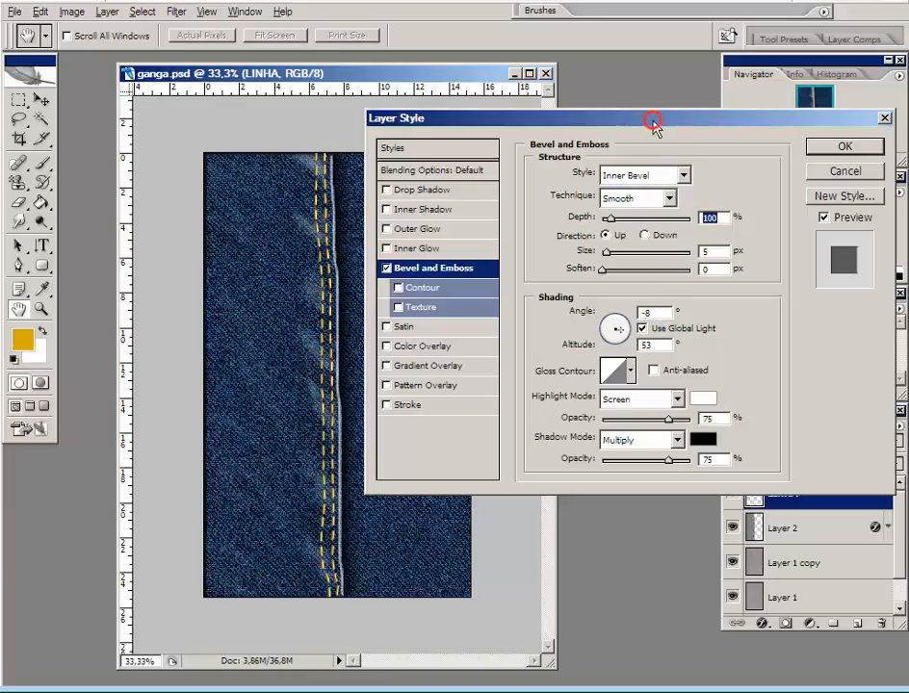
drag(653, 122, 564, 42)
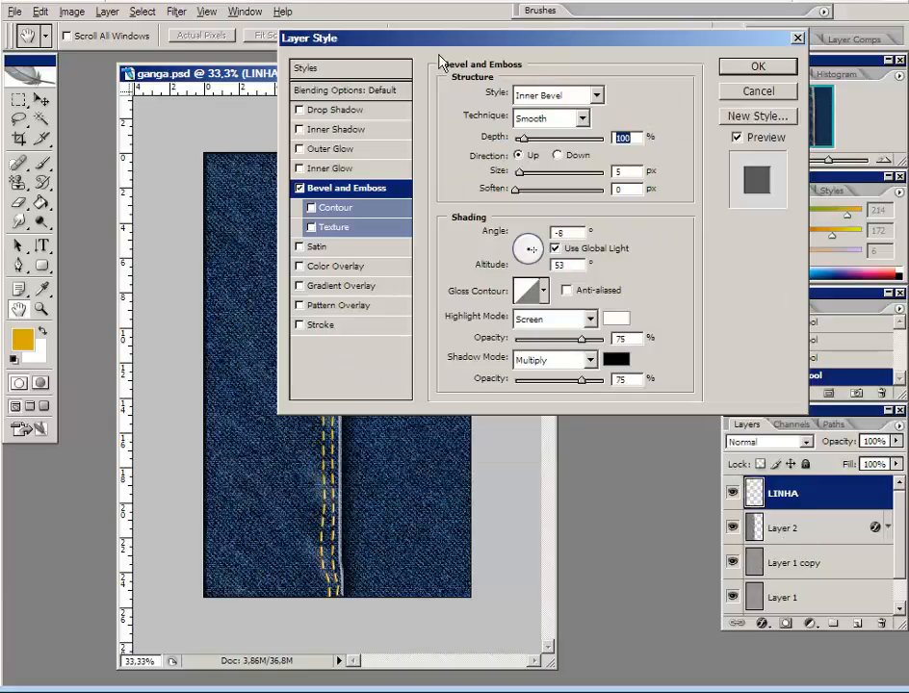
drag(507, 42, 611, 58)
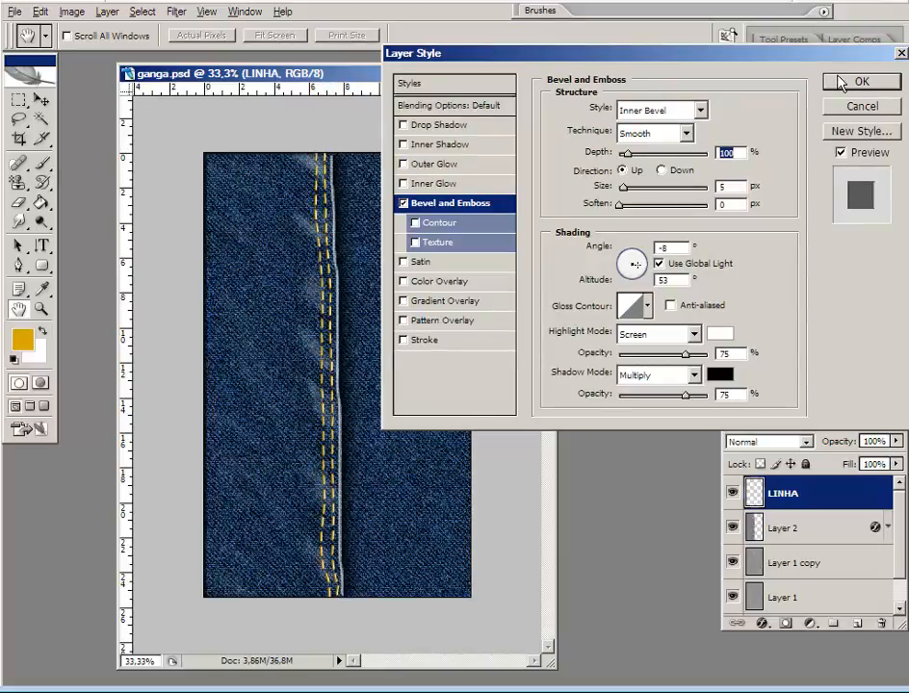
- Compare the bevel's shading with and without Use Global Light, and leave the option off
click(659, 262)
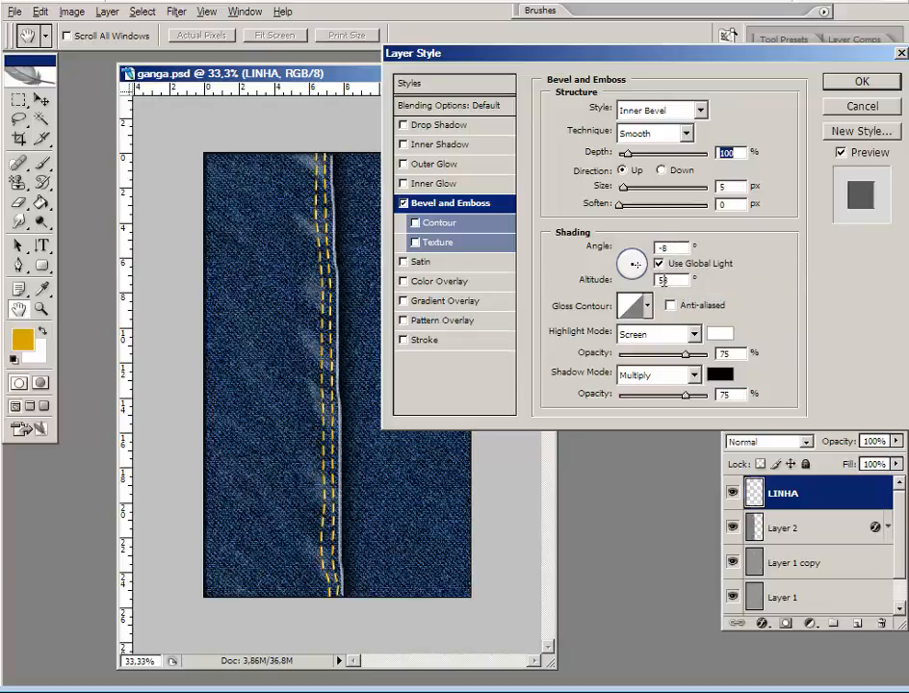
click(658, 264)
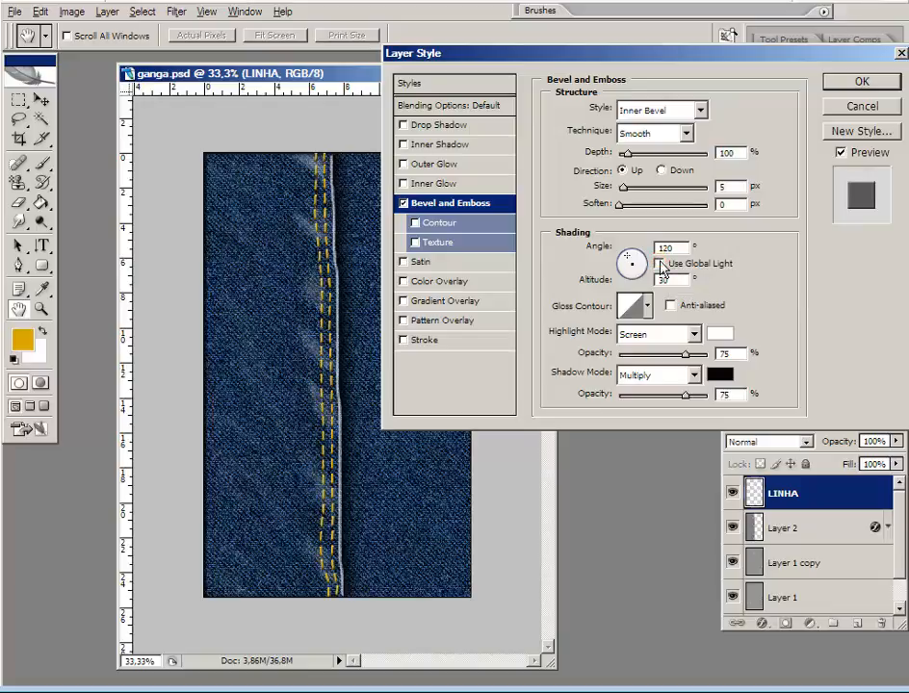
click(660, 264)
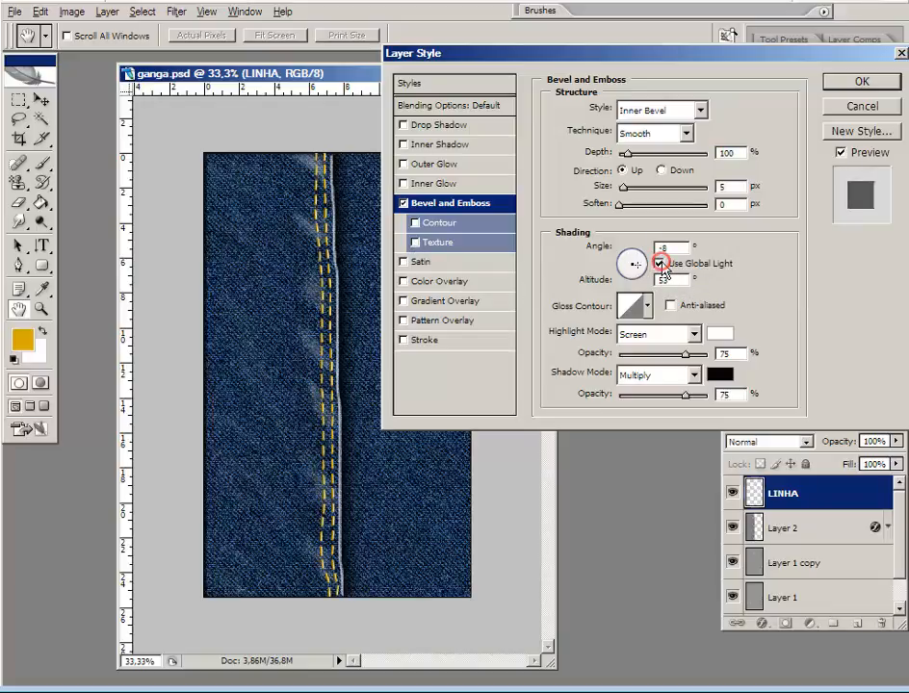
click(659, 264)
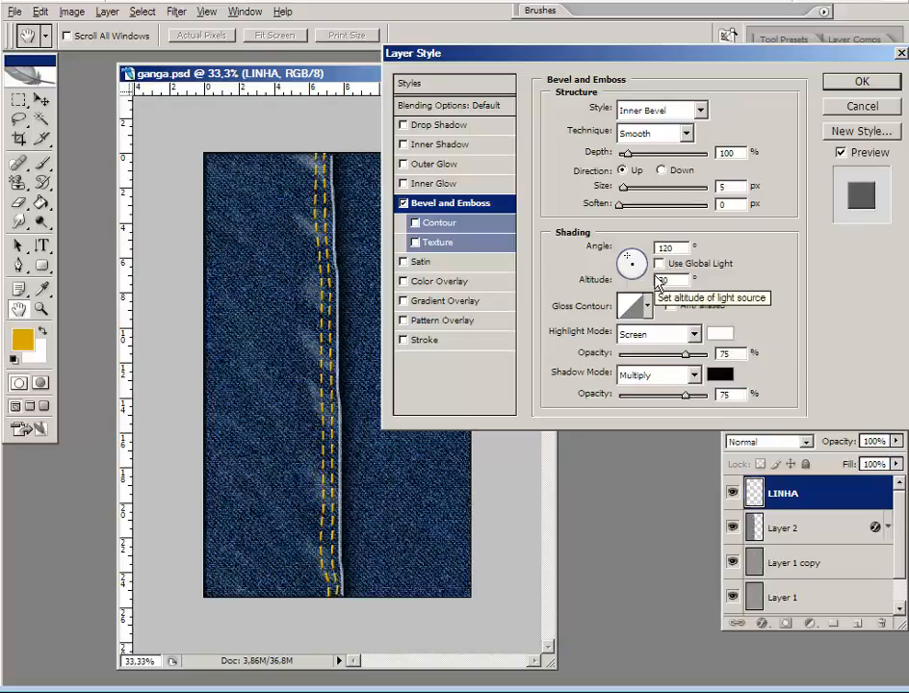
click(658, 264)
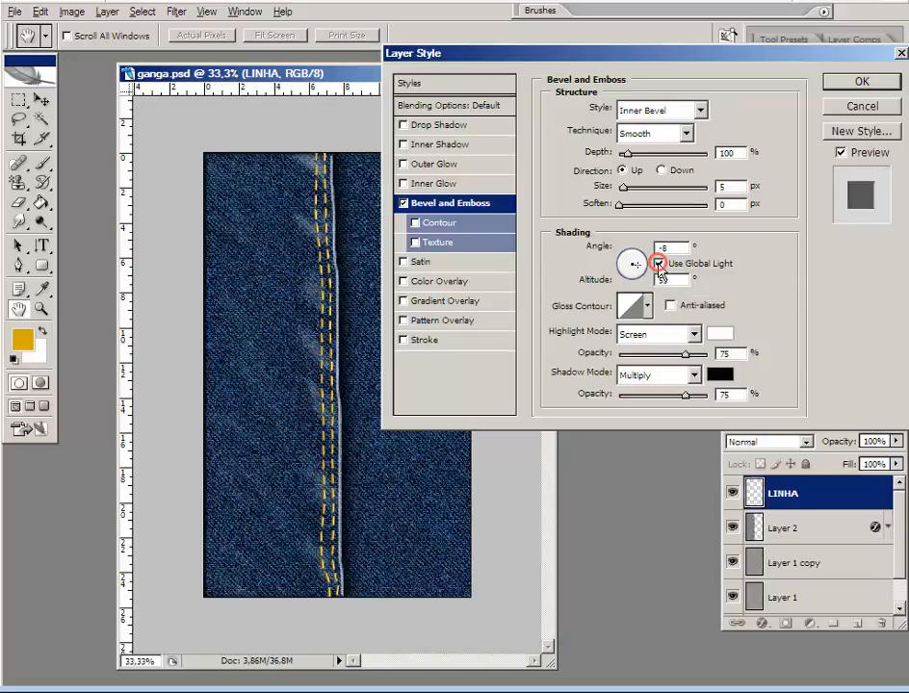
click(658, 264)
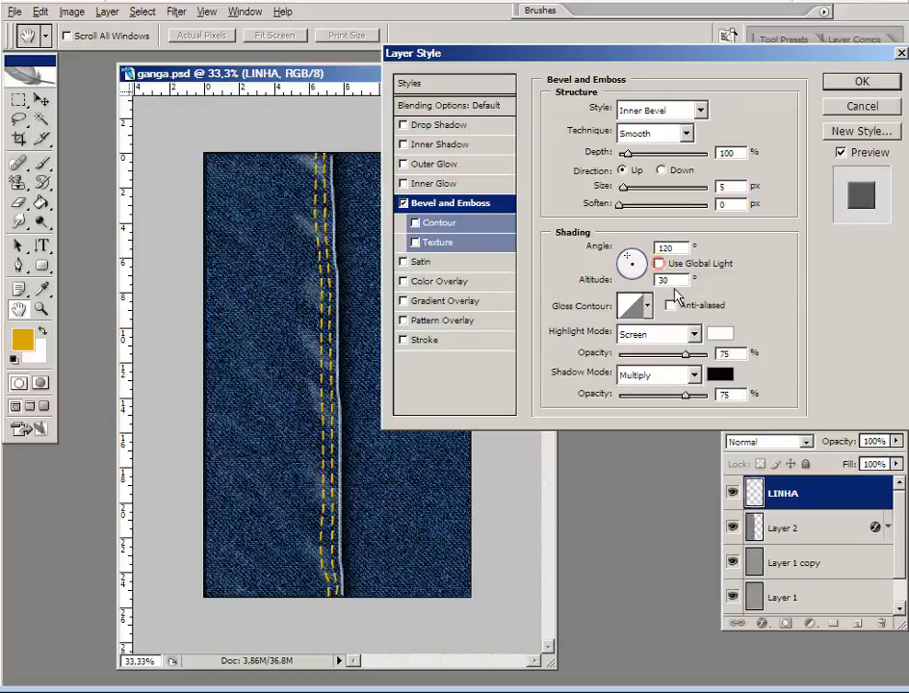
- Add a Drop Shadow to the LINHA layer with Use Global Light off, and apply the layer style
click(458, 127)
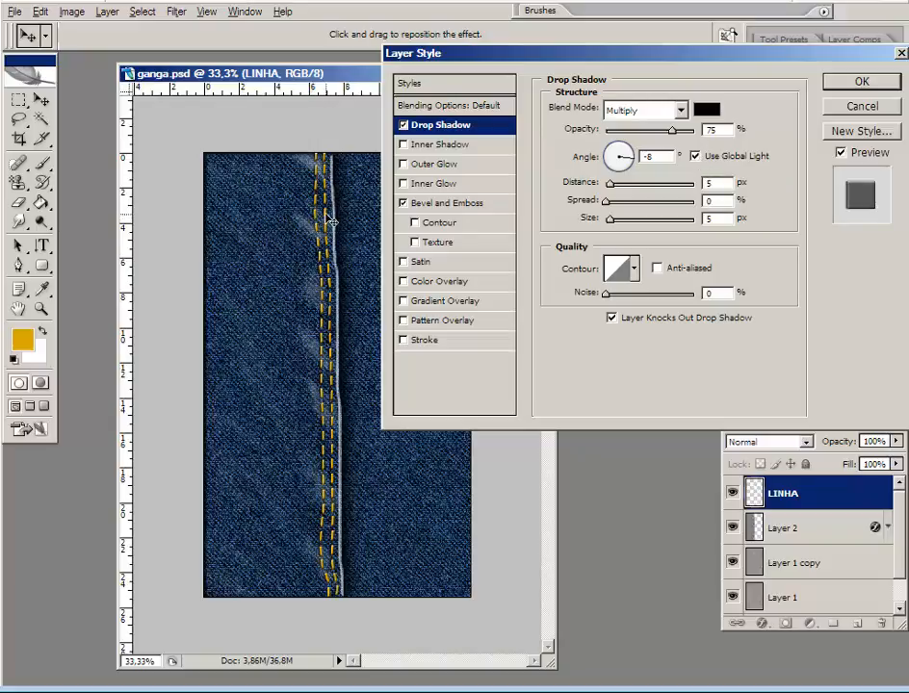
click(694, 156)
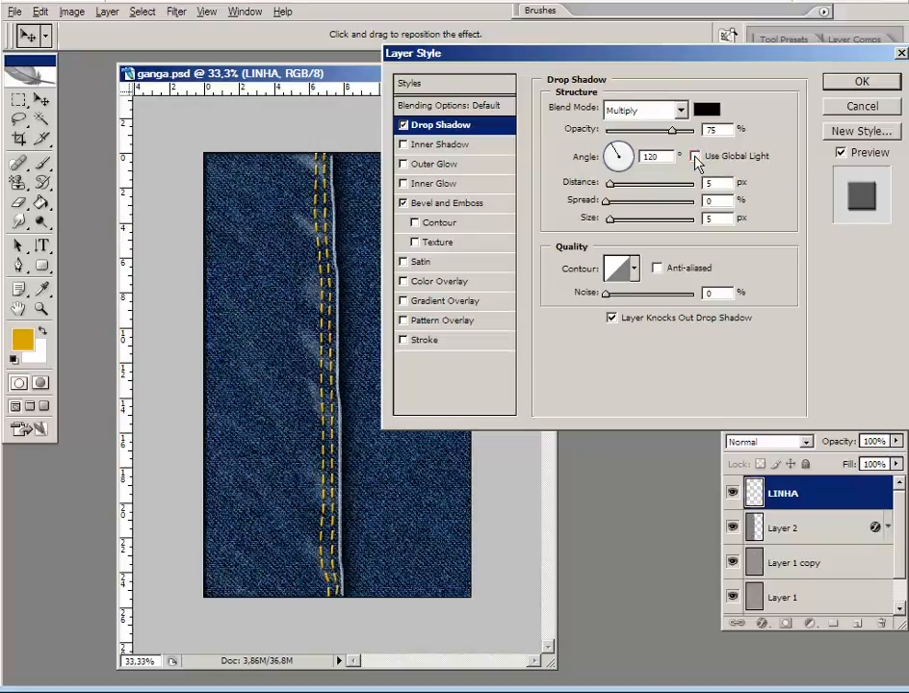
click(694, 156)
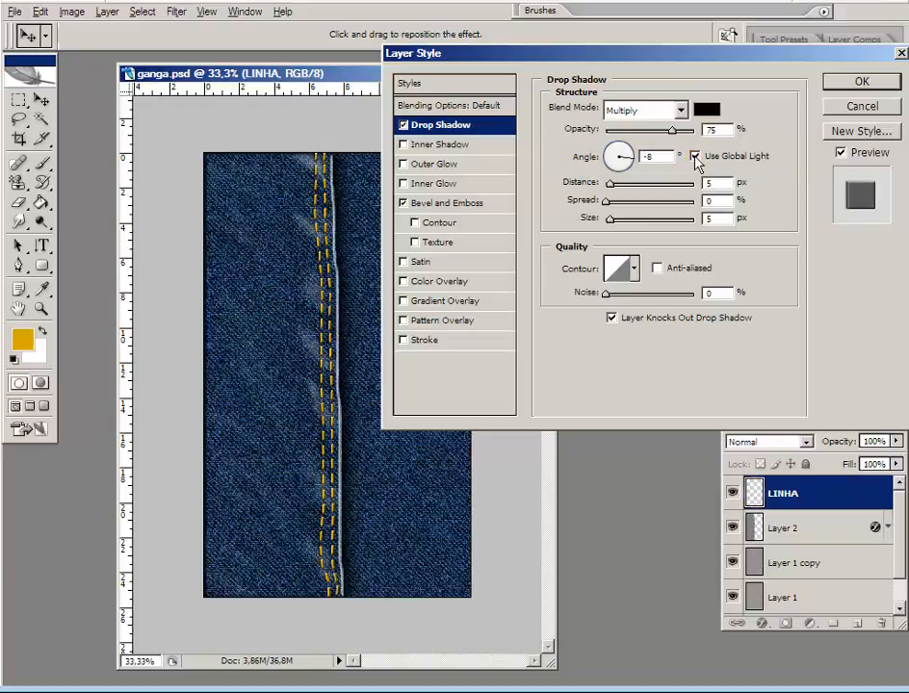
click(694, 155)
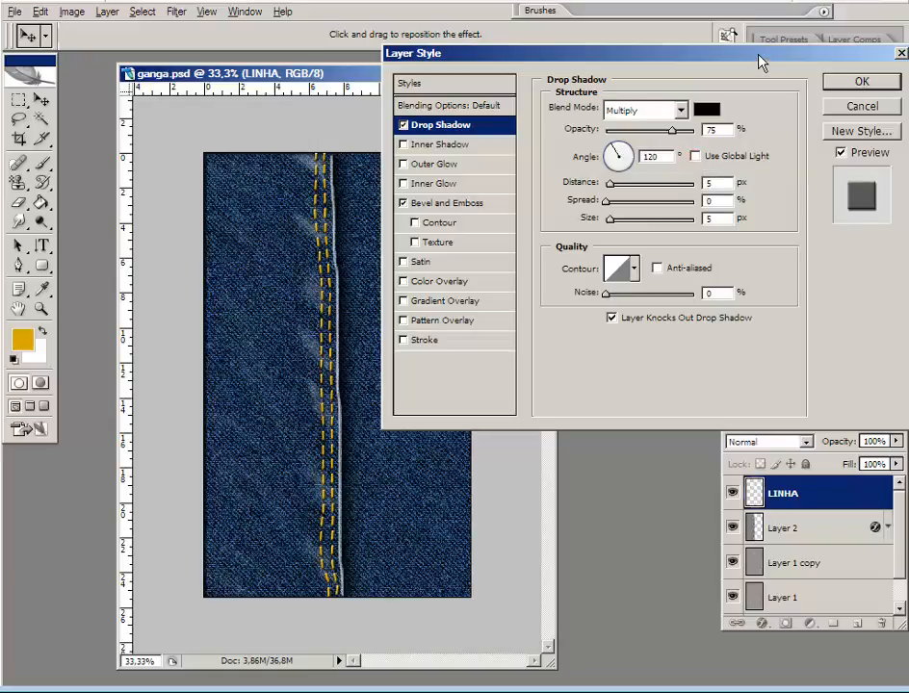
click(859, 83)
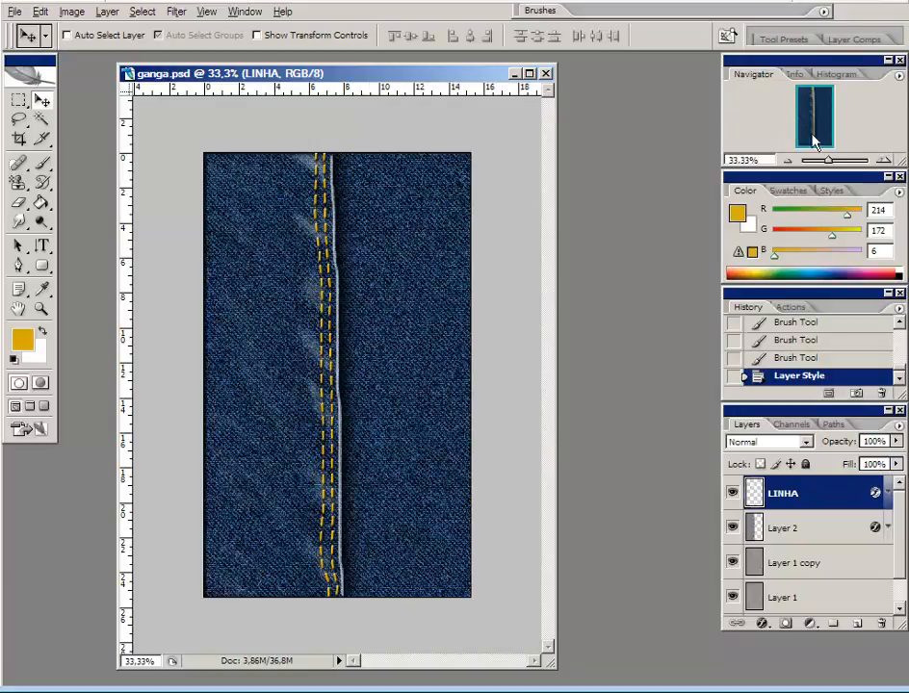
- Compare the stitches up close with and without the layer style, ending with the style applied
click(885, 160)
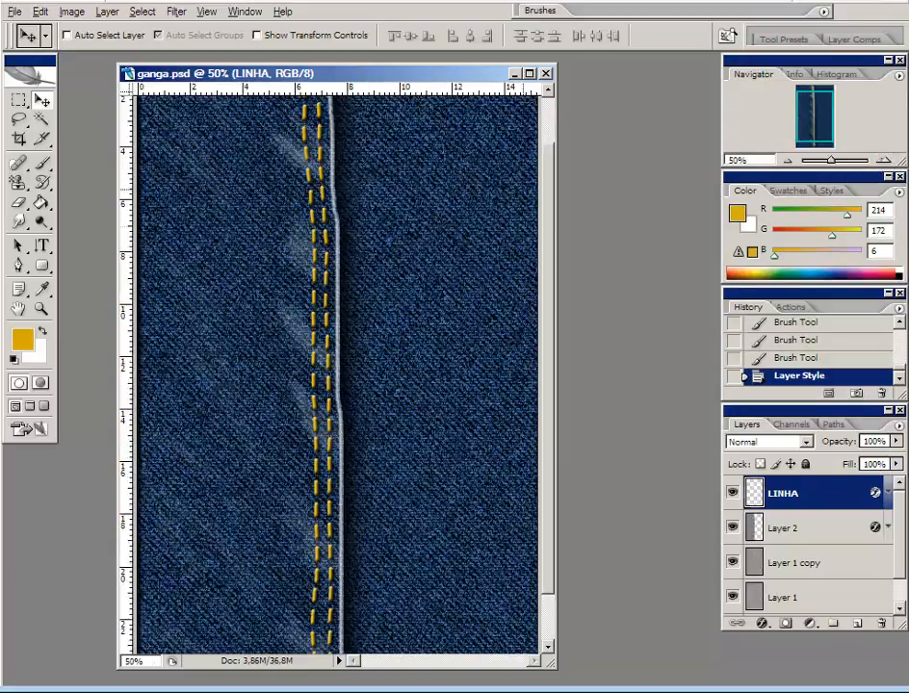
click(786, 358)
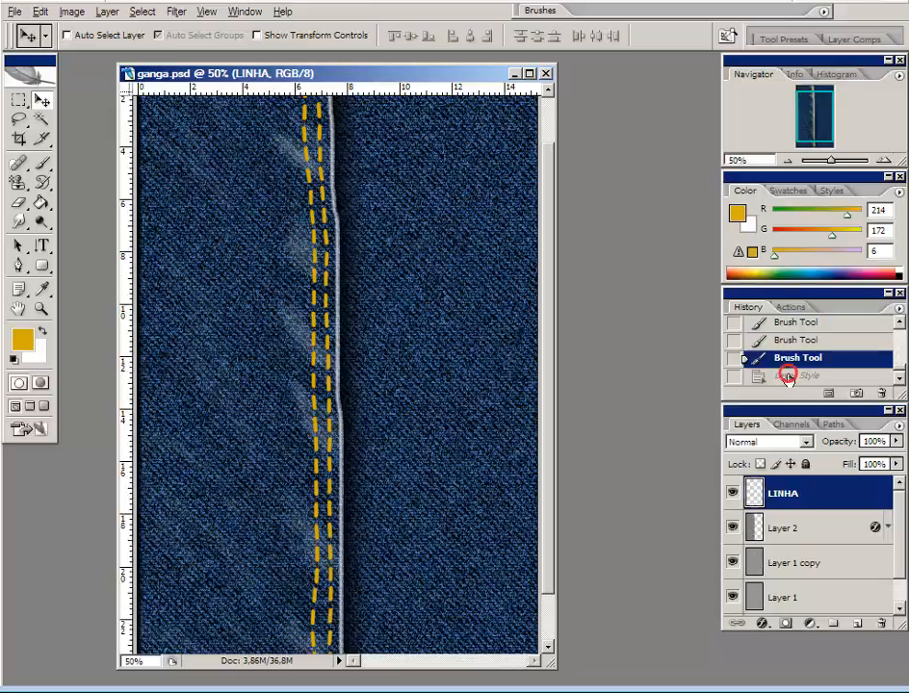
click(787, 376)
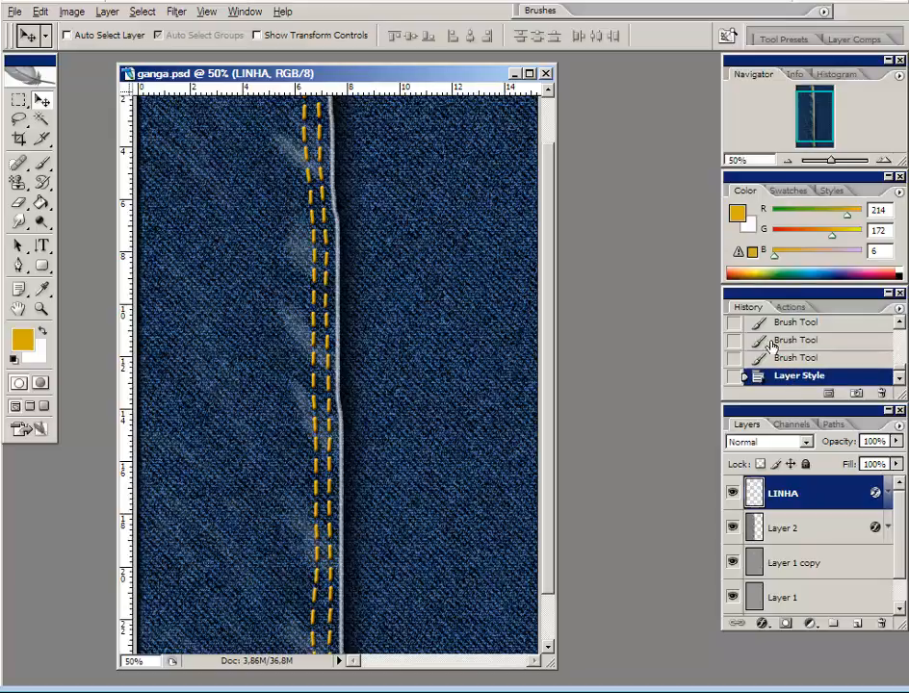
click(787, 160)
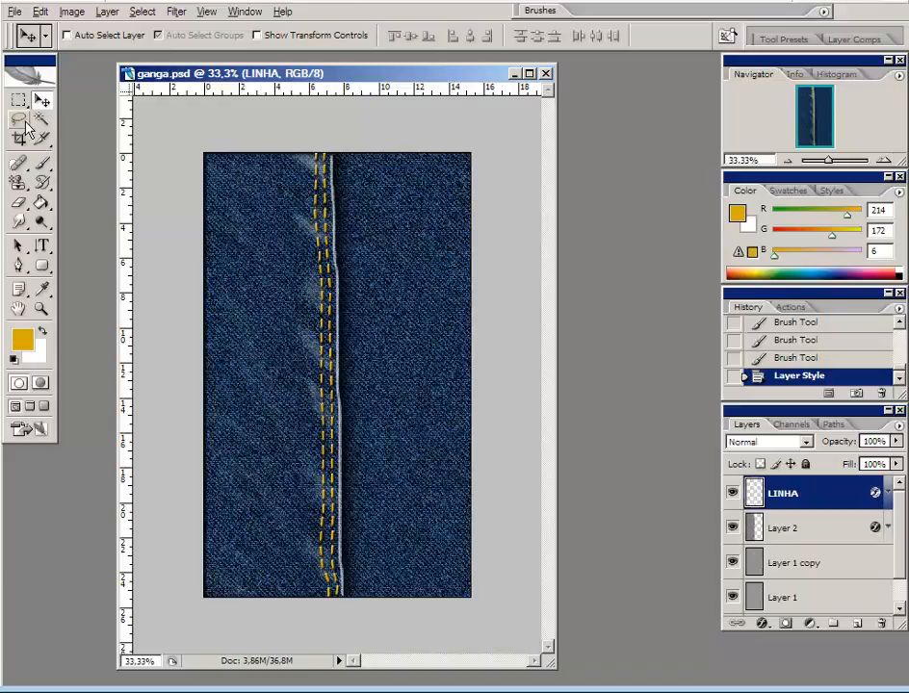
- Add a new layer above LINHA and make a tall rectangular selection across the middle of the seam, extending onto the denim at its right
click(856, 623)
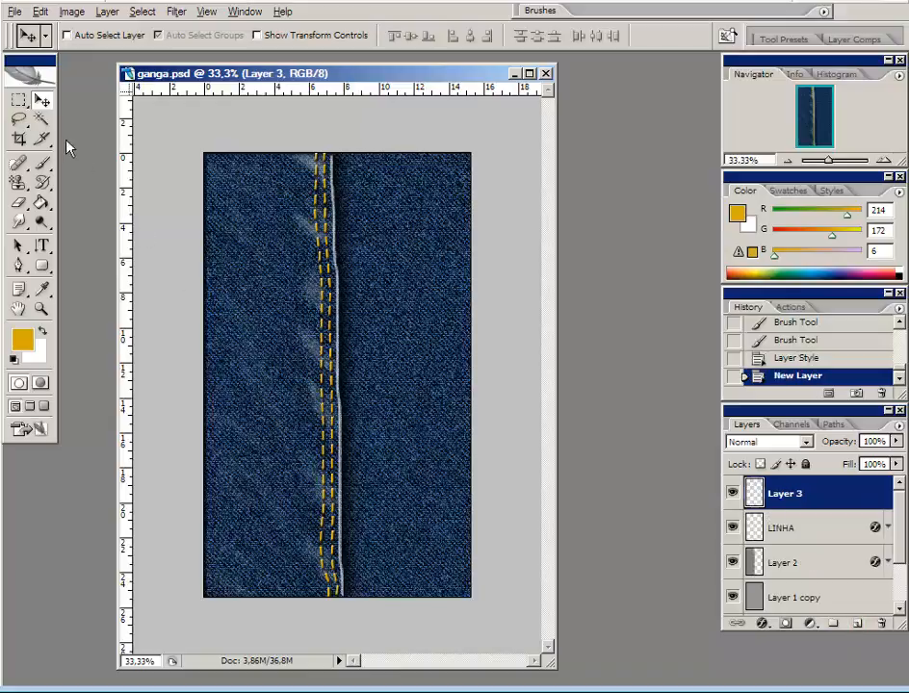
click(18, 101)
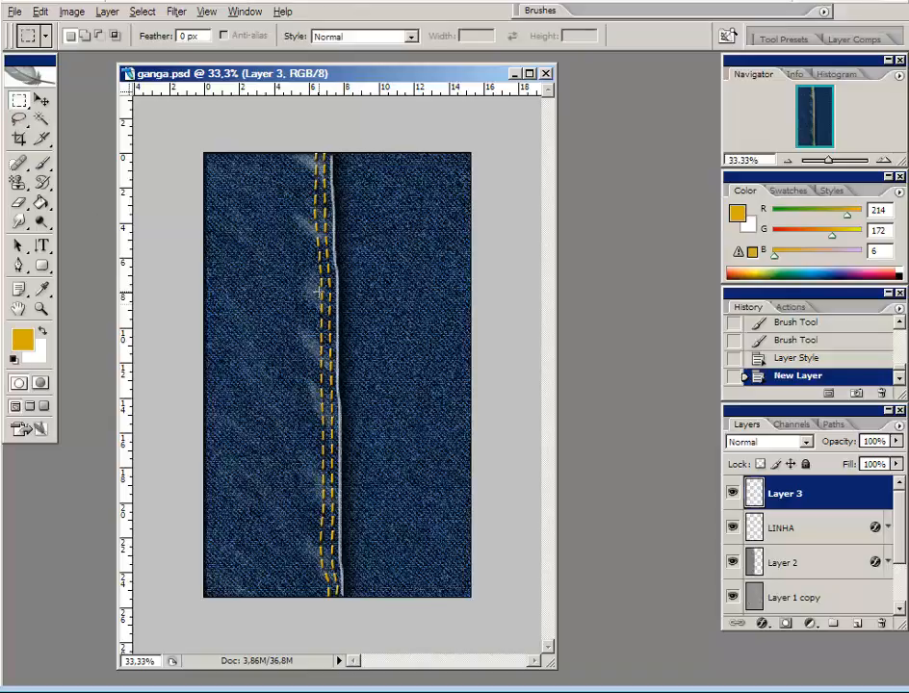
drag(330, 302, 374, 470)
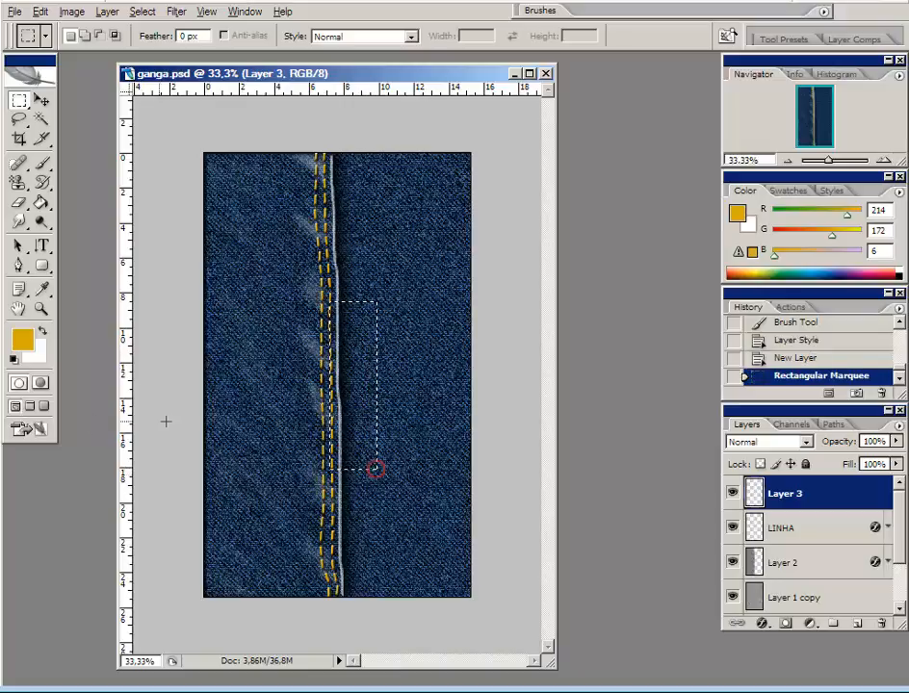
- Open the foreground color for editing
click(26, 337)
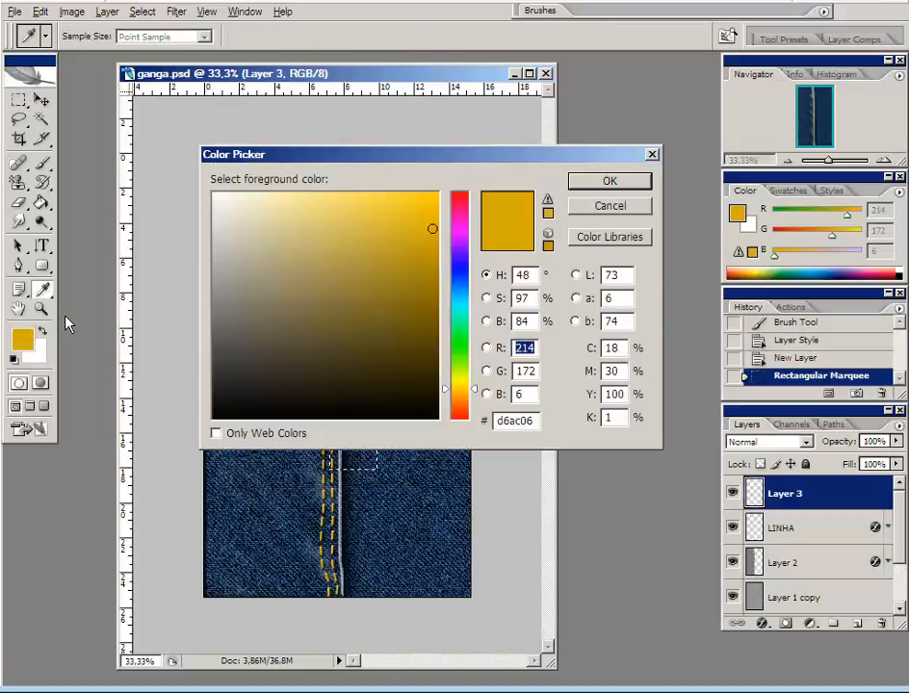